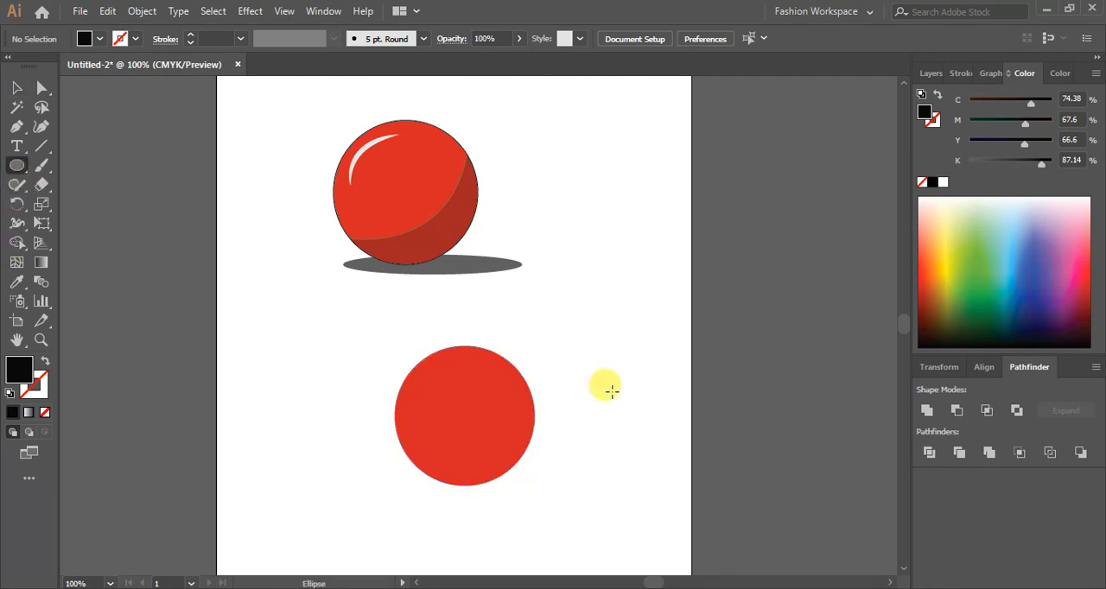
left_click_drag(603, 302, 647, 370)
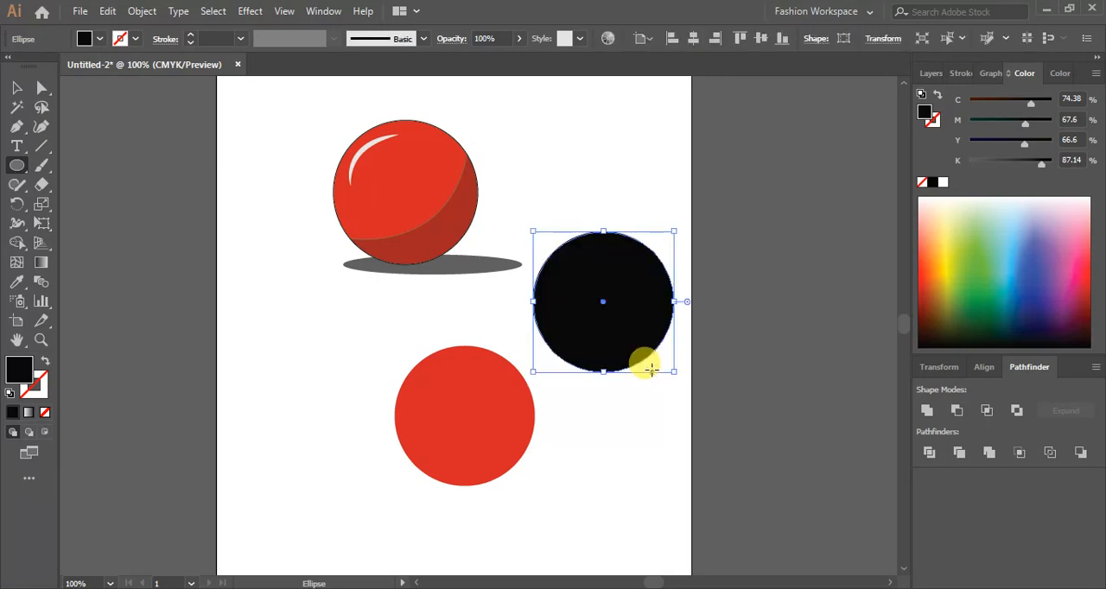
left_click(16, 88)
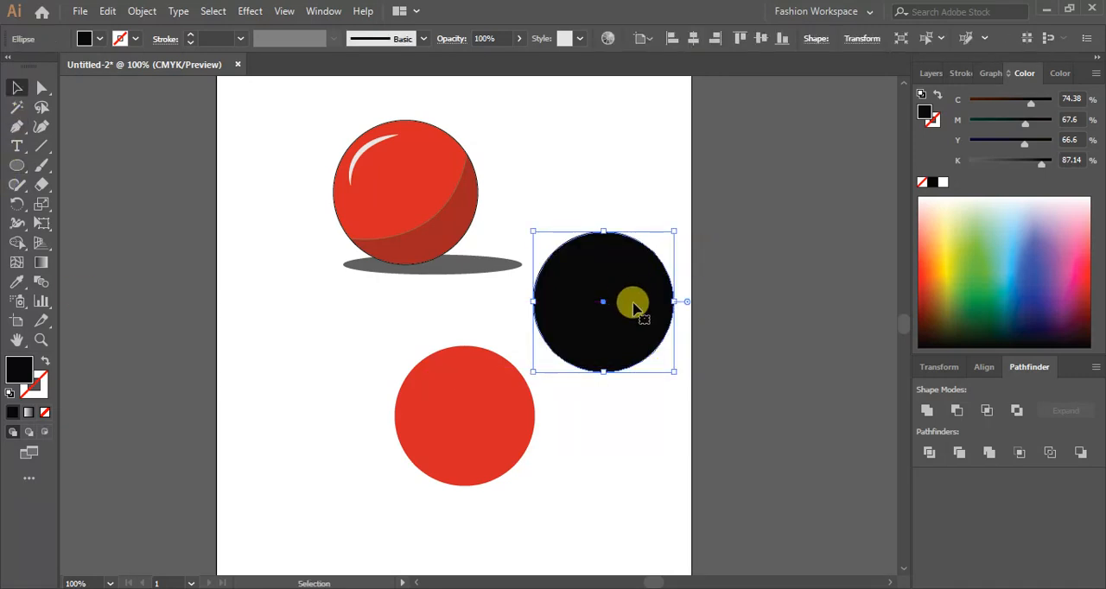
key("Delete")
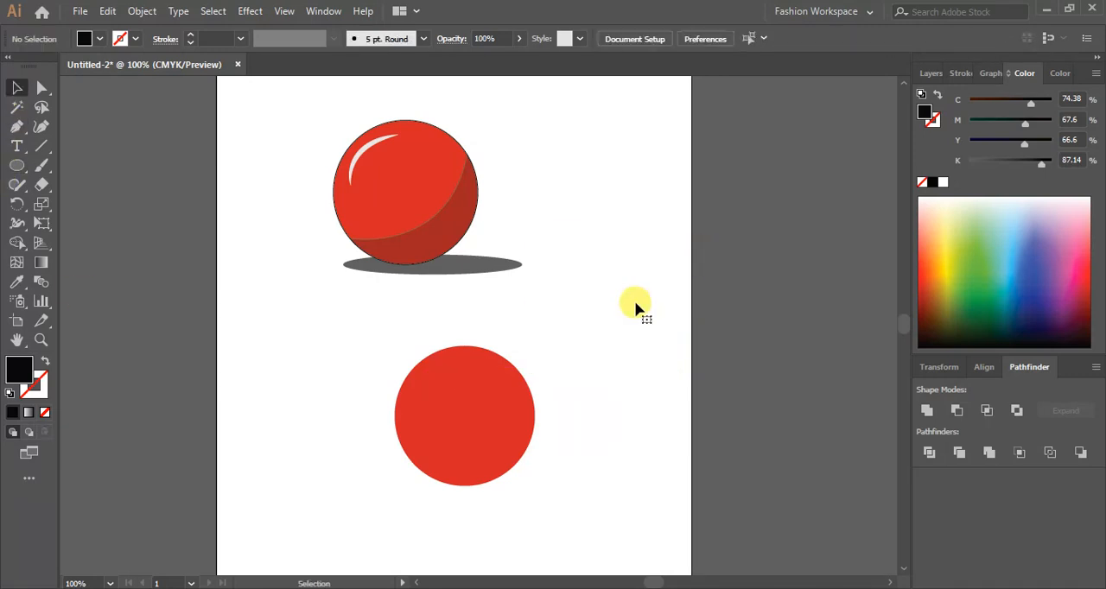
- Draw a closed black path with the Pen tool overlapping the lower-right part of the red circle
left_click(17, 128)
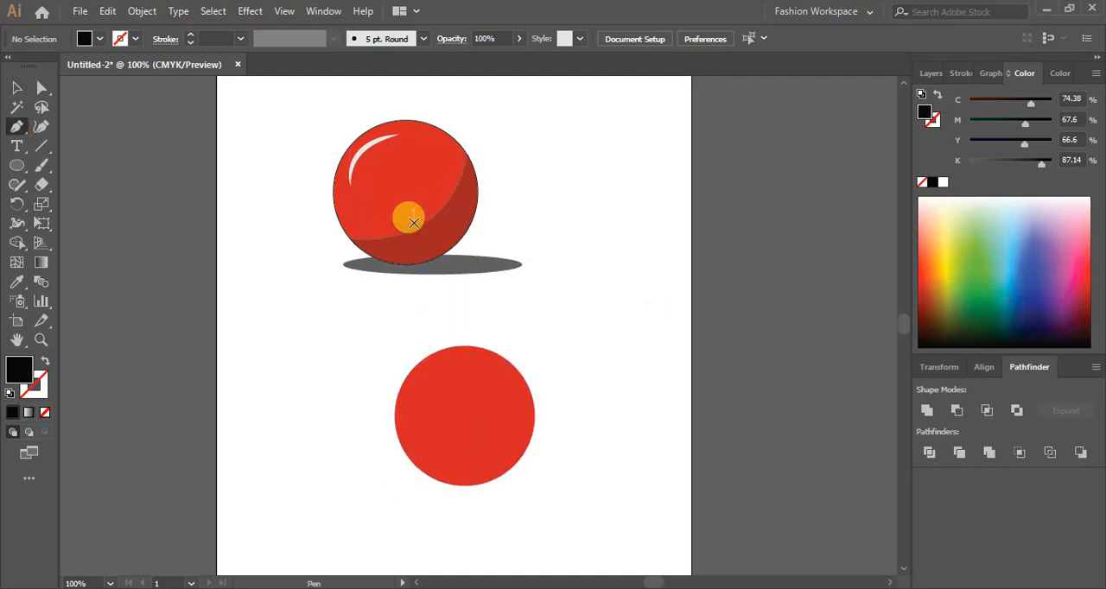
left_click(418, 468)
left_click_drag(531, 393, 561, 309)
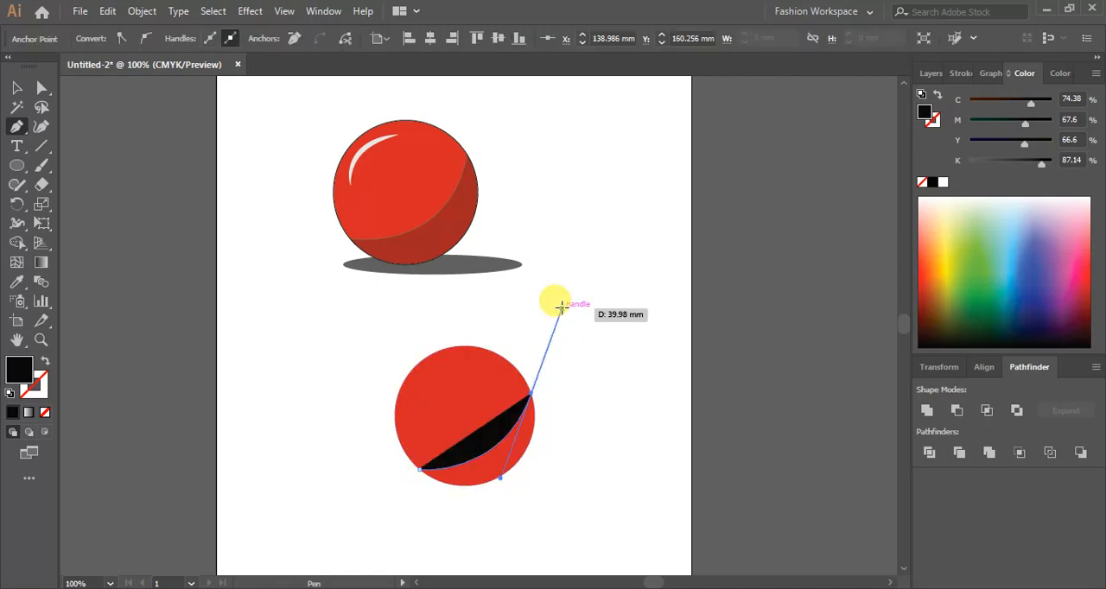
left_click_drag(419, 467, 446, 443)
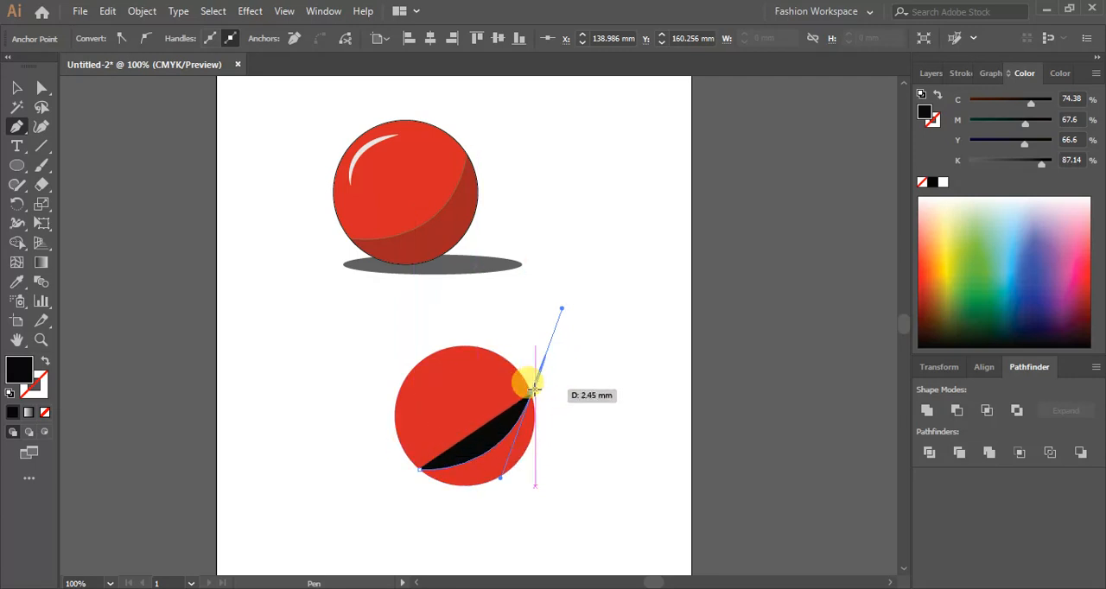
left_click(531, 393)
left_click(557, 423)
left_click(564, 496)
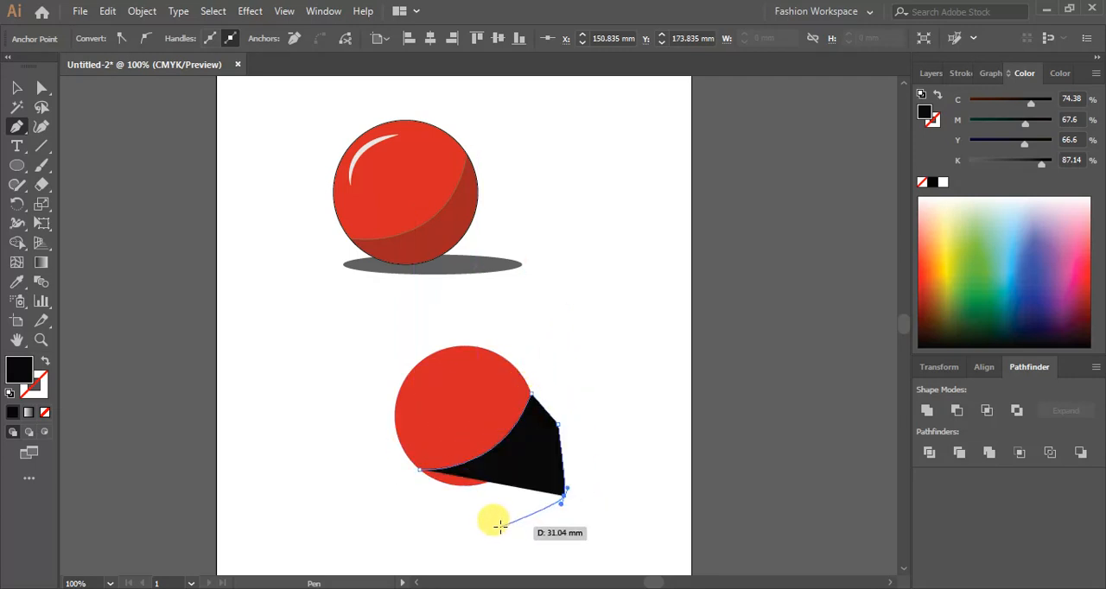
left_click_drag(498, 526, 469, 536)
left_click_drag(424, 520, 422, 515)
left_click(420, 469)
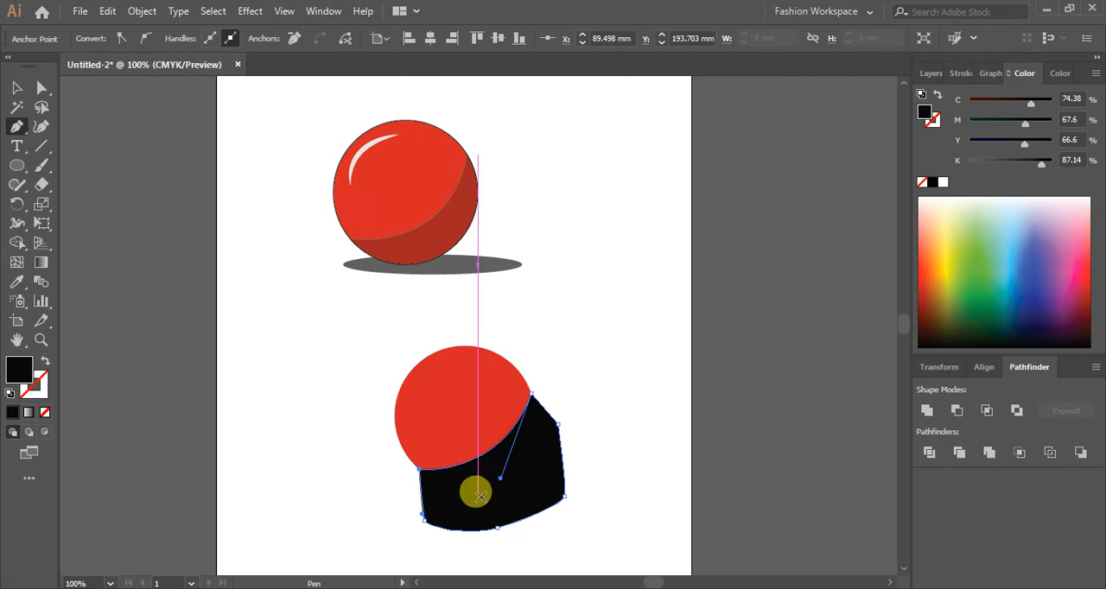
left_click(16, 87)
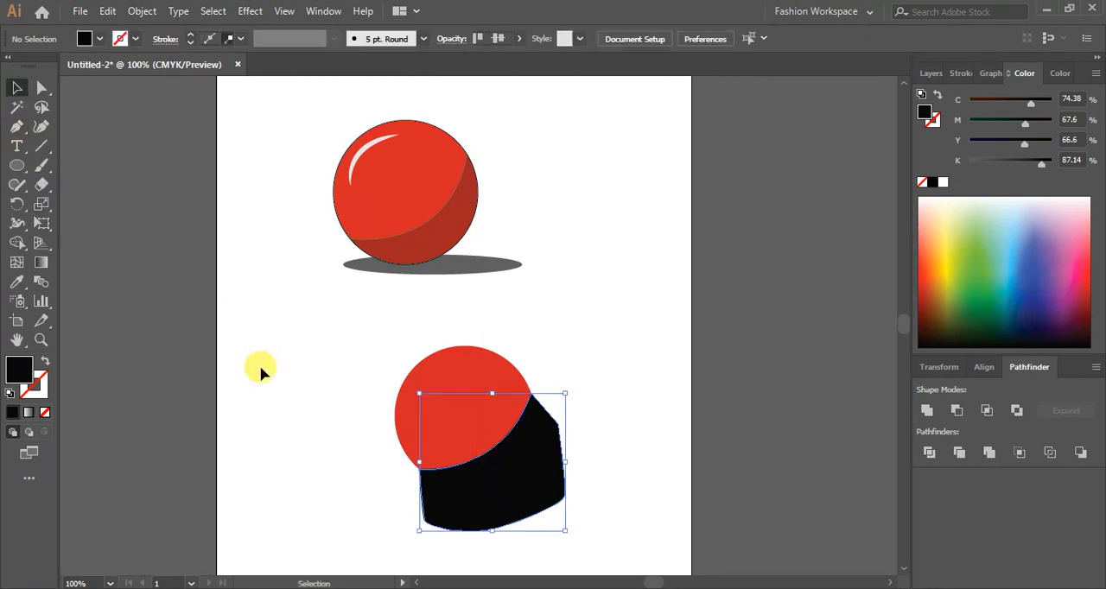
- Duplicate the red circle and black path together beside them, and delete the original black path
left_click(593, 357)
left_click_drag(592, 358, 410, 508)
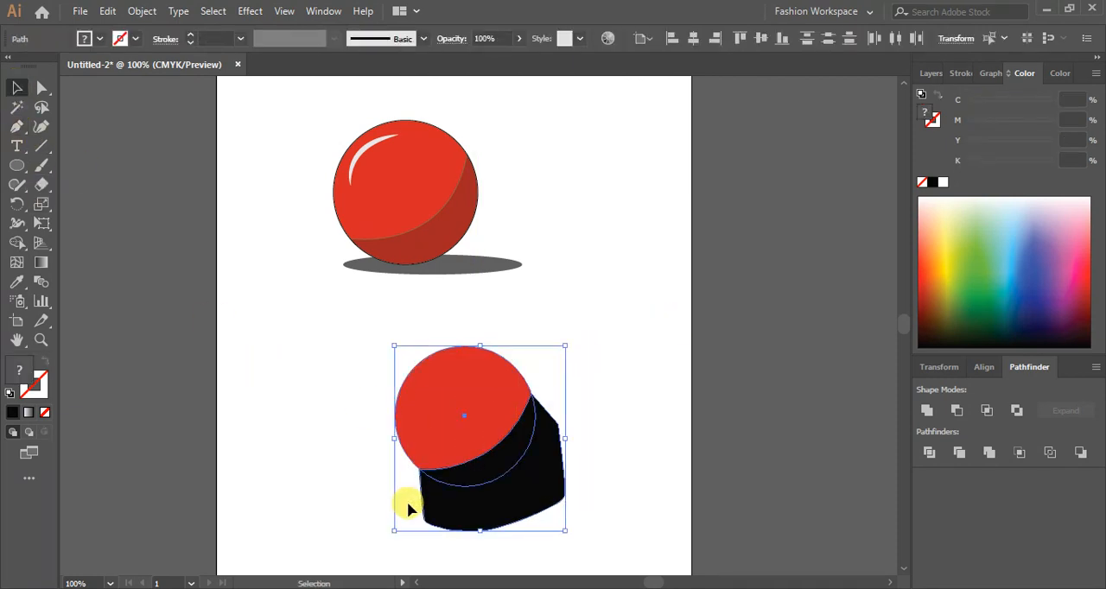
left_click_drag(459, 429, 602, 275)
left_click(587, 469)
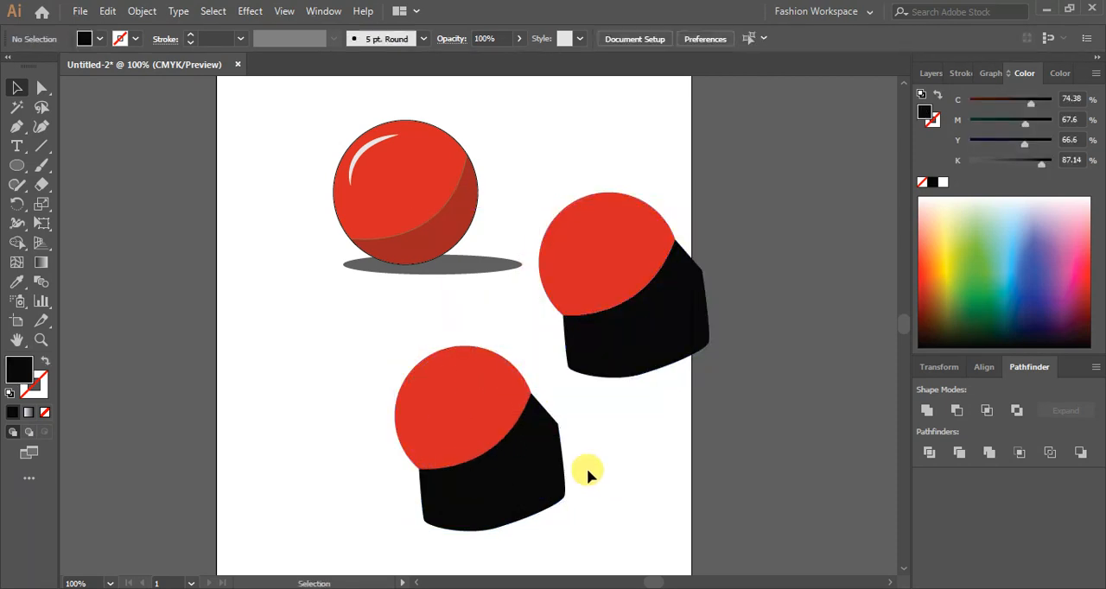
left_click(537, 510)
key("Delete")
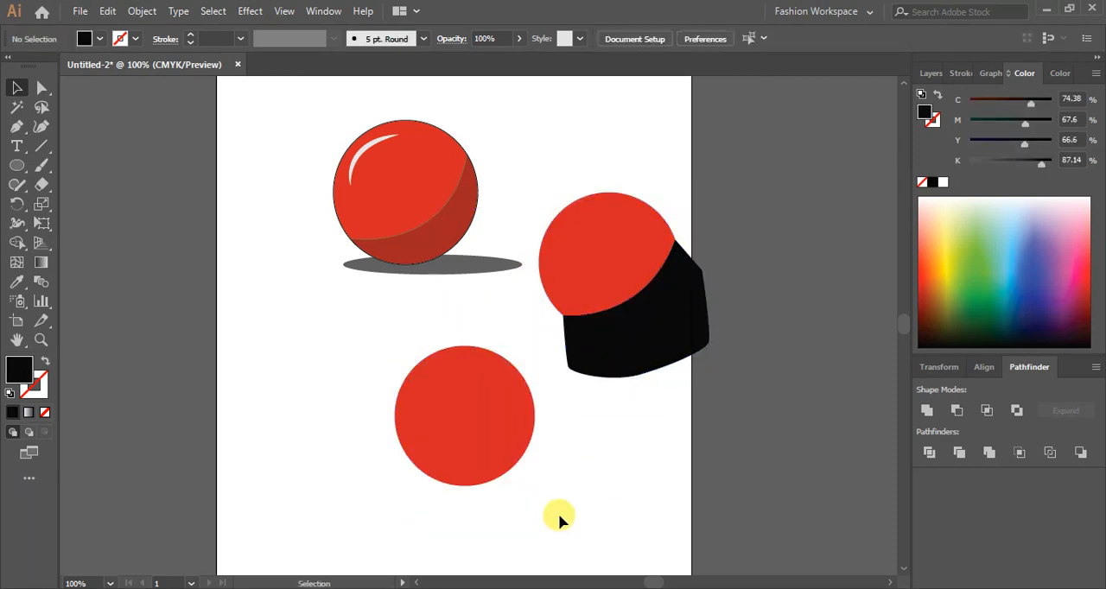
- Intersect the duplicated circle and black path with Pathfinder to produce a crescent shape
left_click_drag(654, 428, 549, 191)
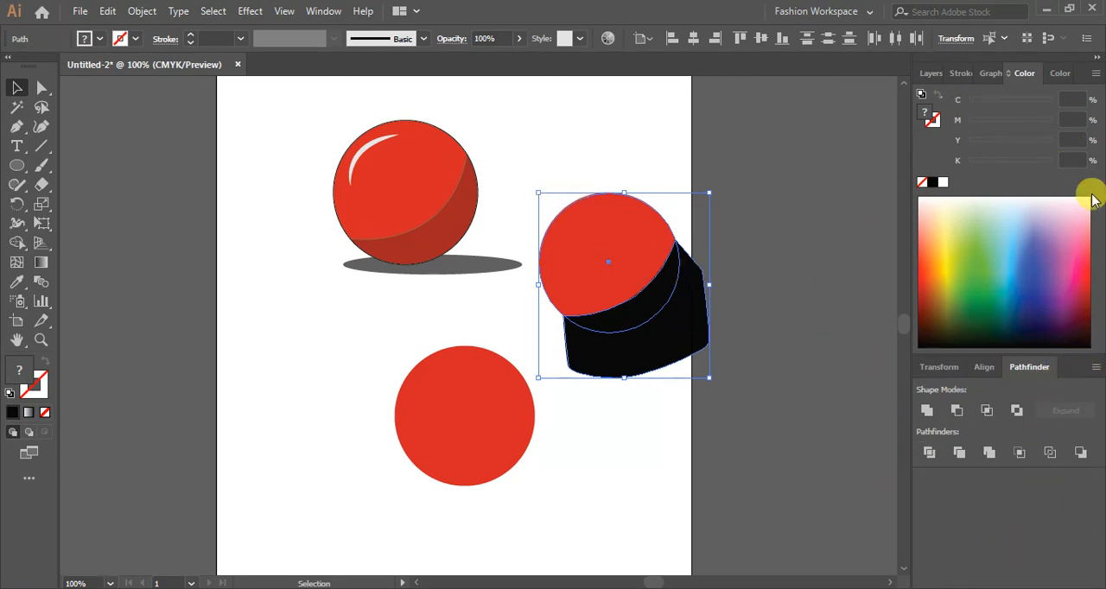
left_click(318, 11)
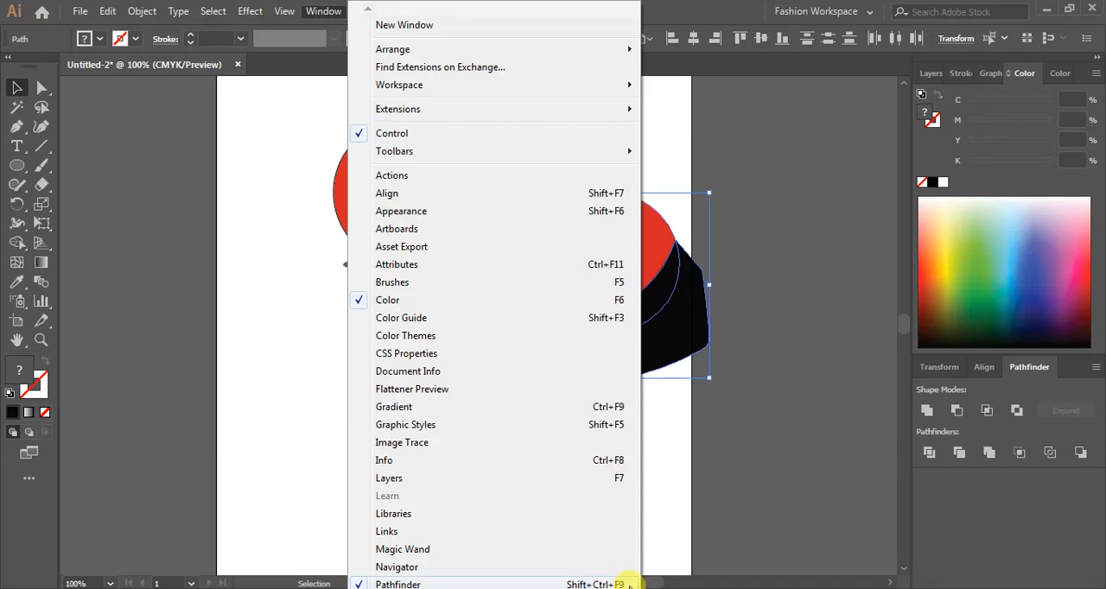
left_click(735, 476)
left_click_drag(677, 170, 610, 377)
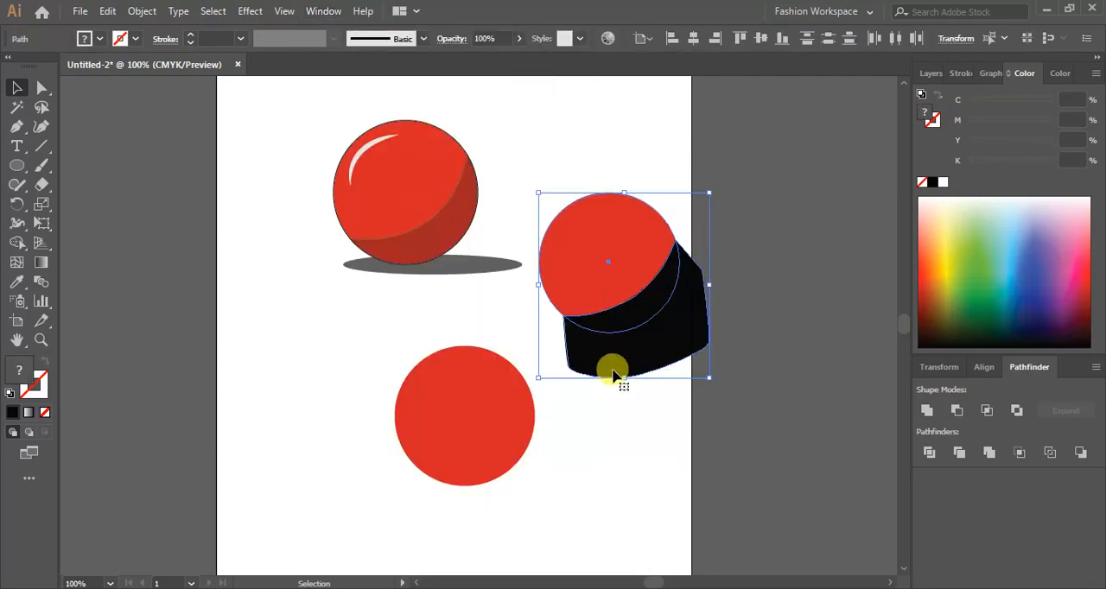
left_click(987, 413)
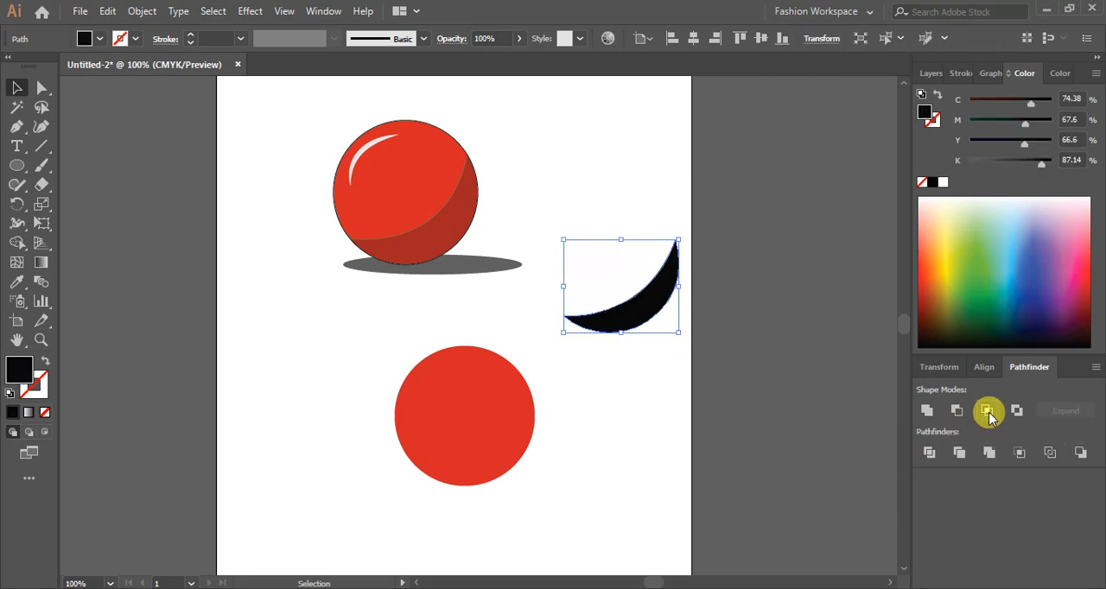
- Move the crescent onto the lower-right edge of the red circle and select it
left_click(669, 445)
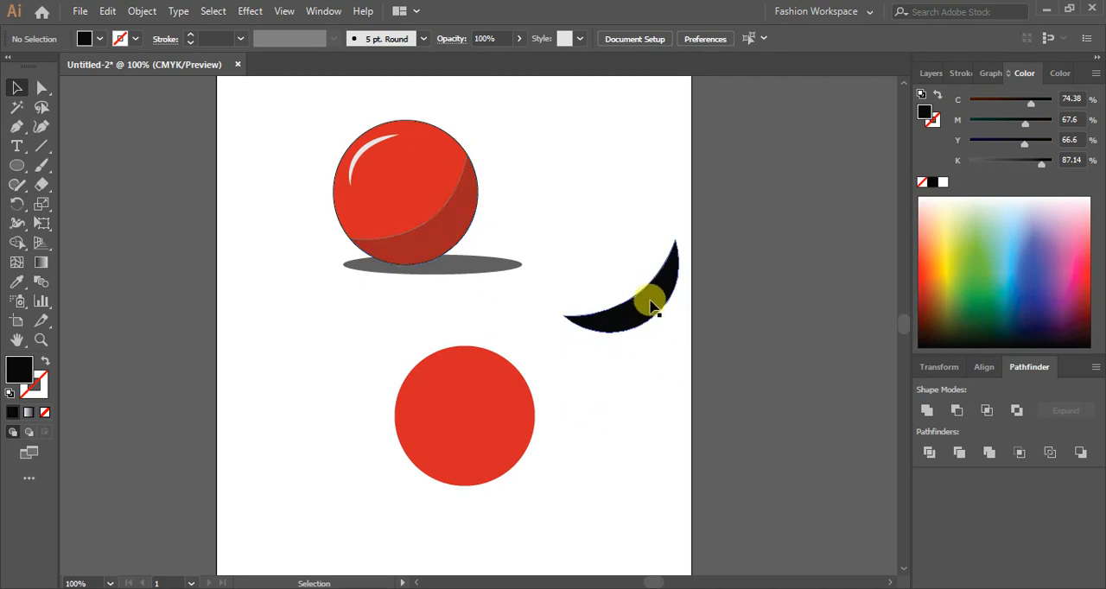
left_click_drag(650, 312, 482, 461)
left_click(558, 458)
left_click(643, 457)
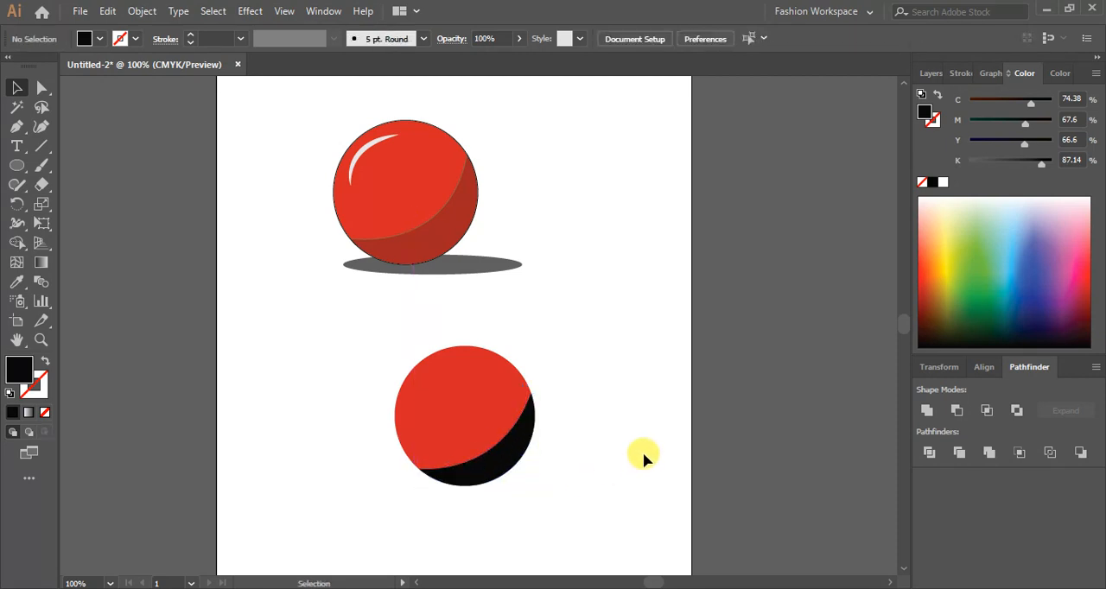
left_click(513, 468)
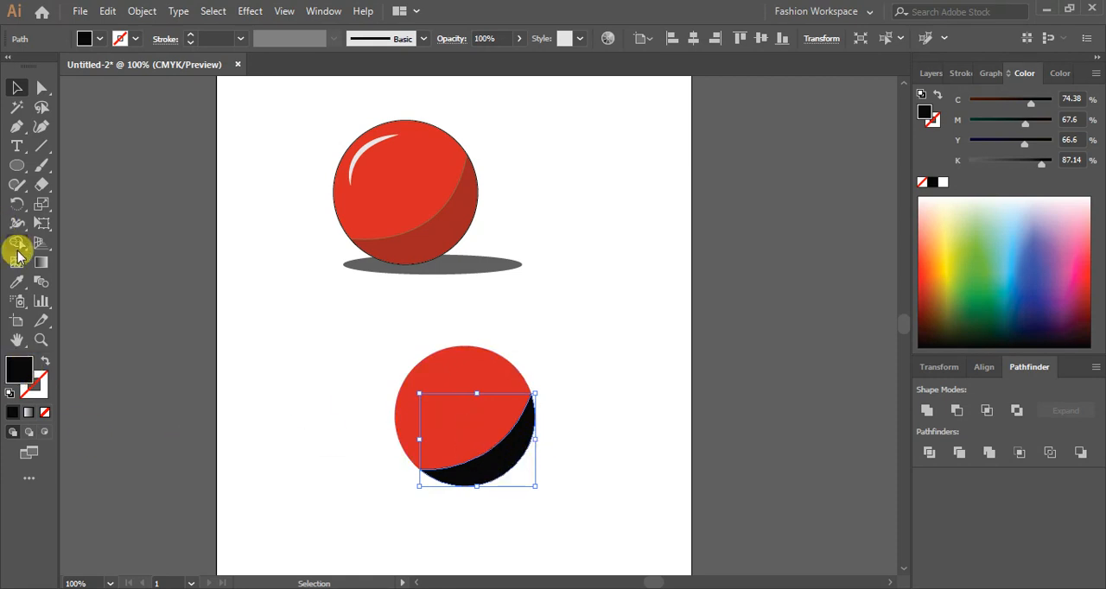
- Sample the circle's red onto the crescent with the Eyedropper and darken its fill to 601115
left_click(17, 282)
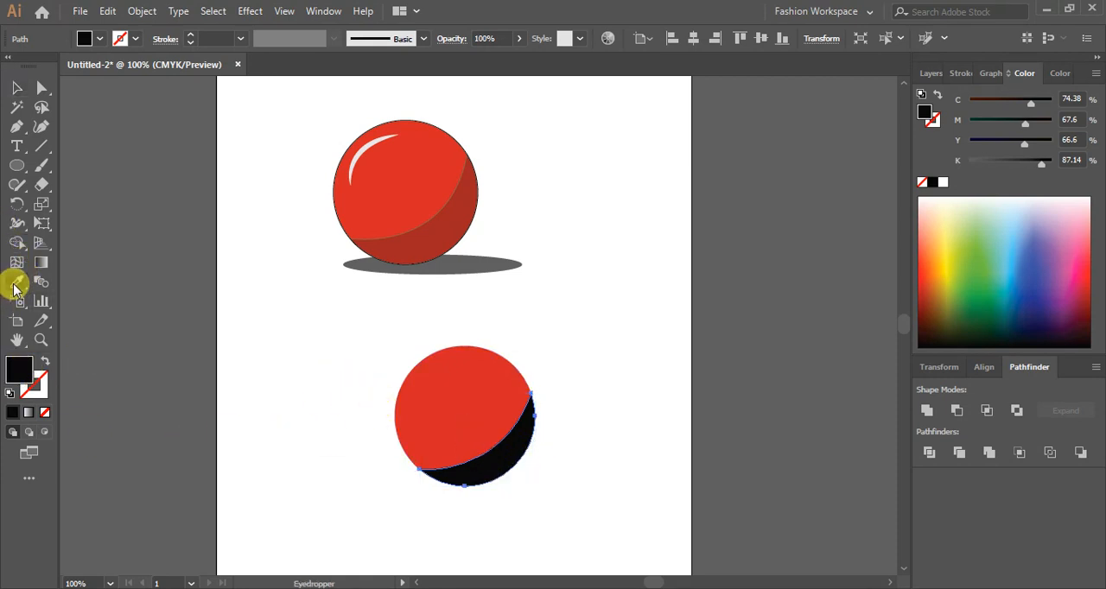
left_click(454, 397)
double_click(19, 375)
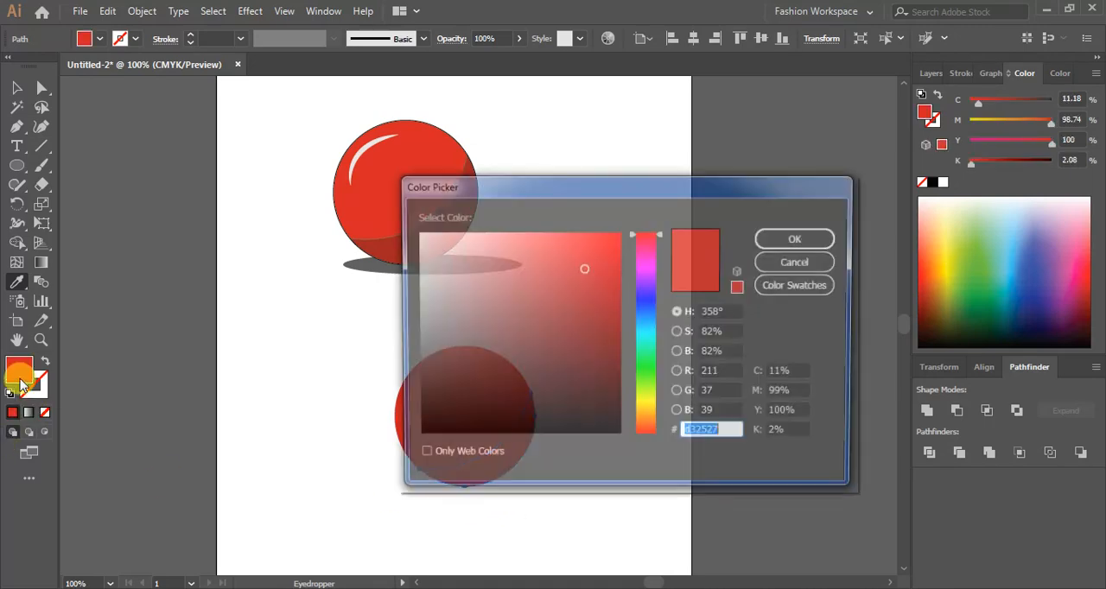
left_click(584, 359)
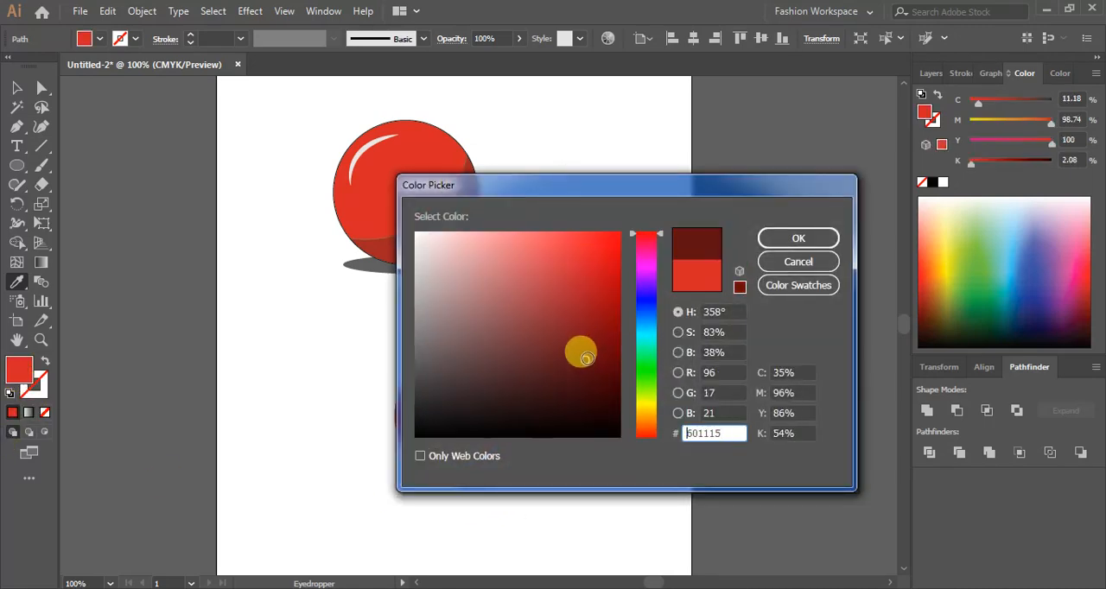
left_click(782, 239)
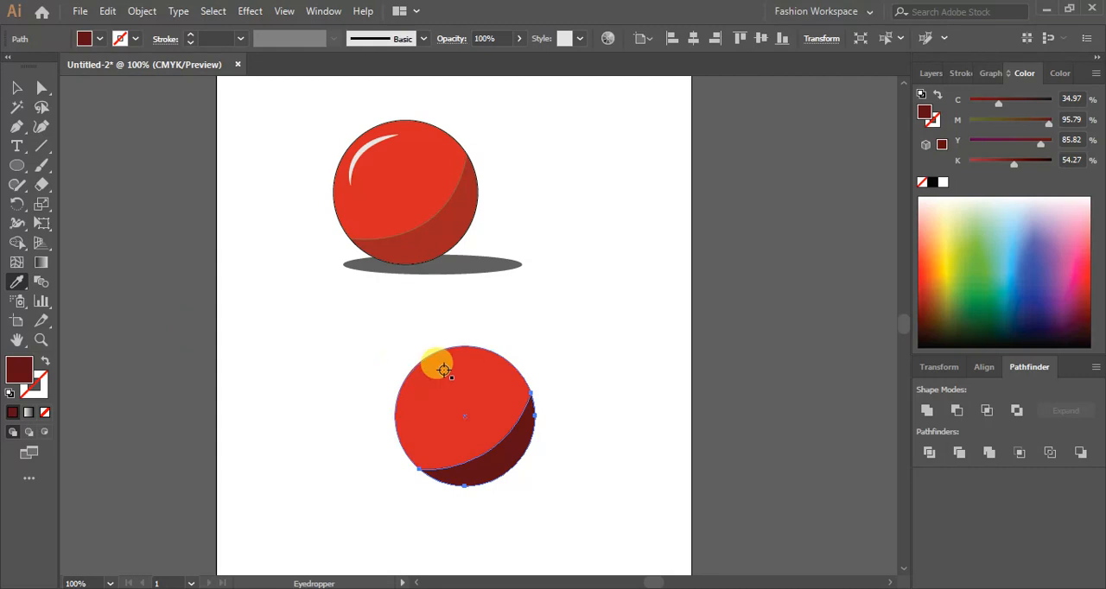
- Lower the crescent's opacity to 47% and sample white from the blank artboard
left_click(519, 39)
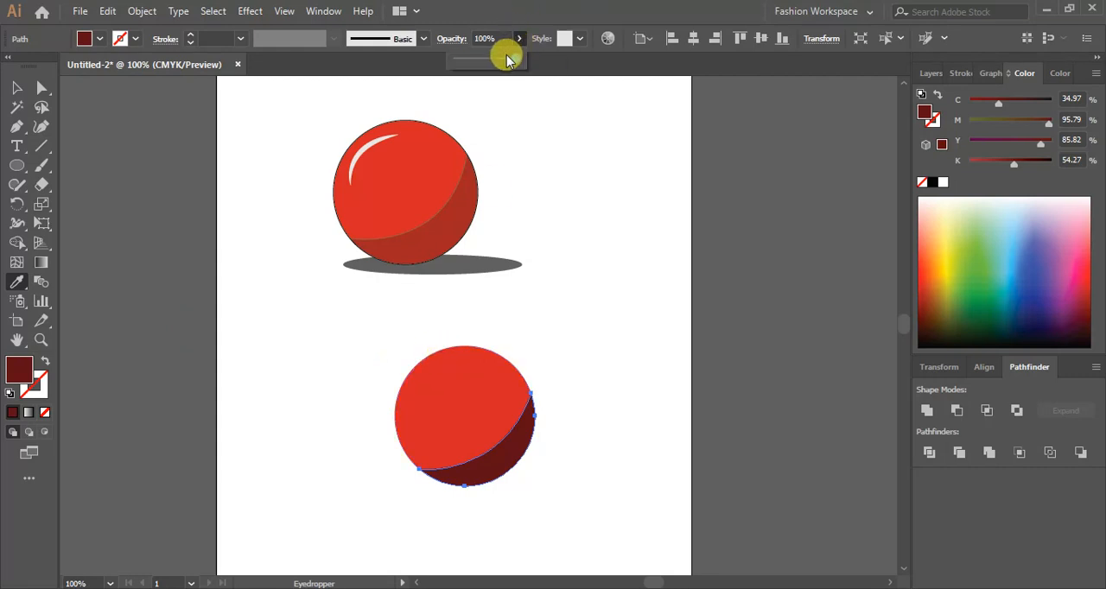
left_click(491, 60)
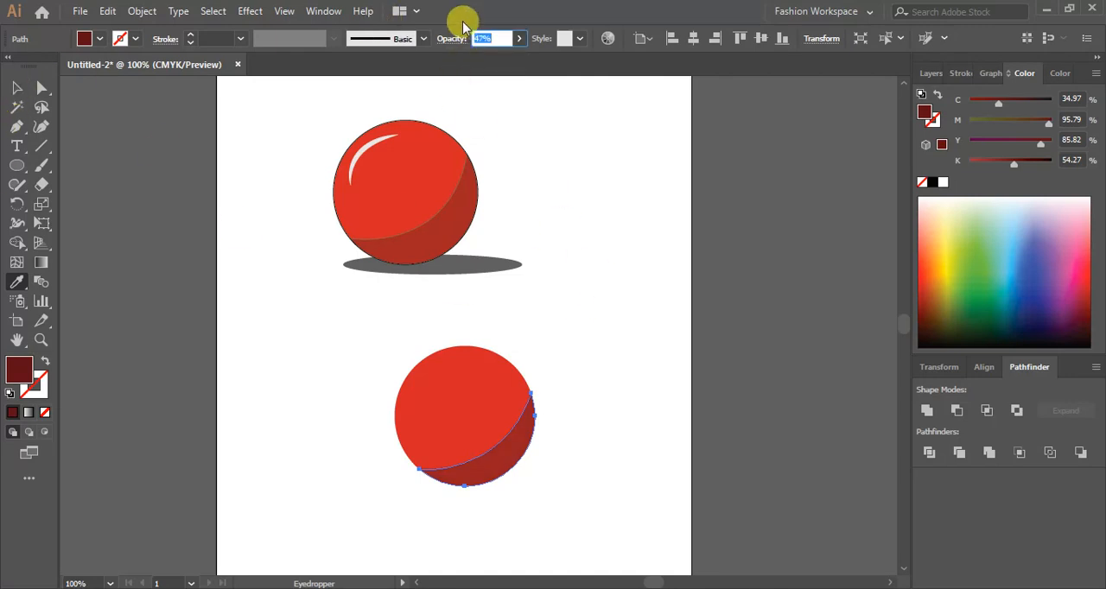
left_click(662, 252)
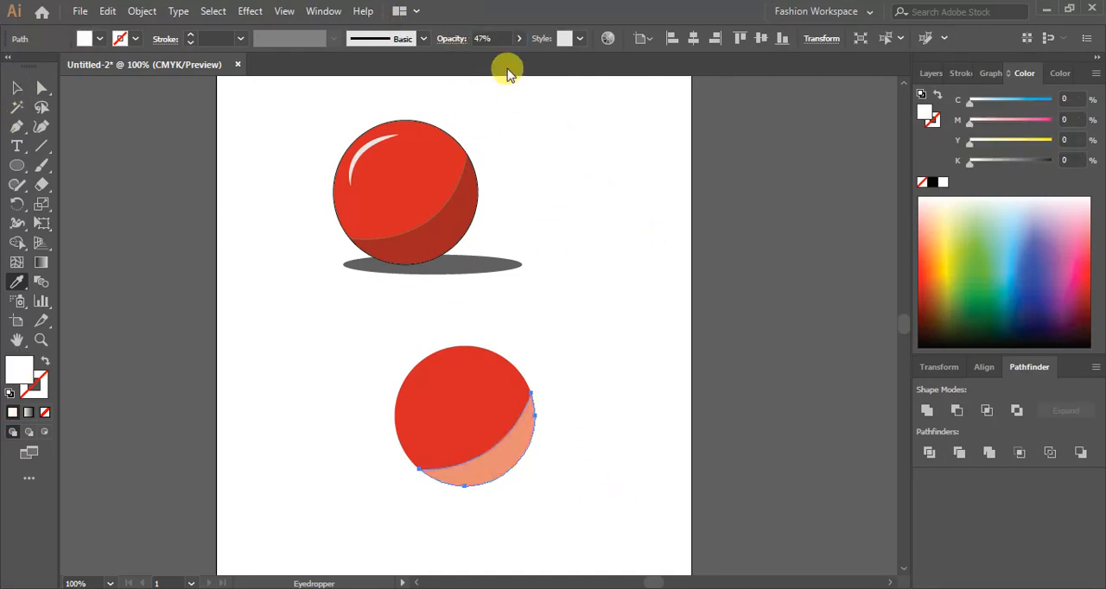
- Sample the circle's red onto the crescent again and pick a darker red in the Color Picker
left_click(438, 393)
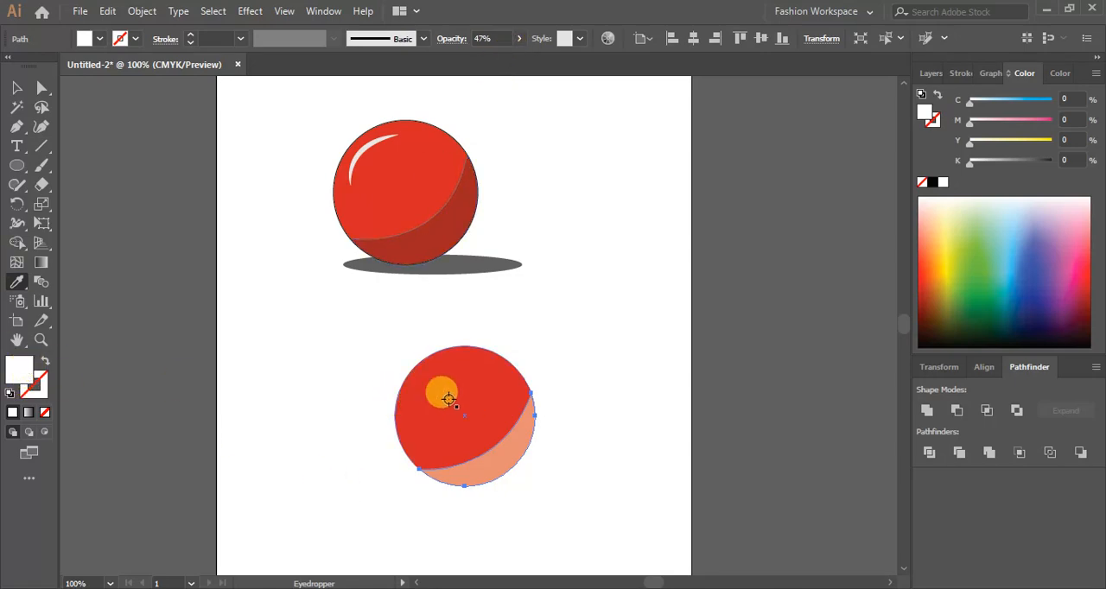
double_click(21, 377)
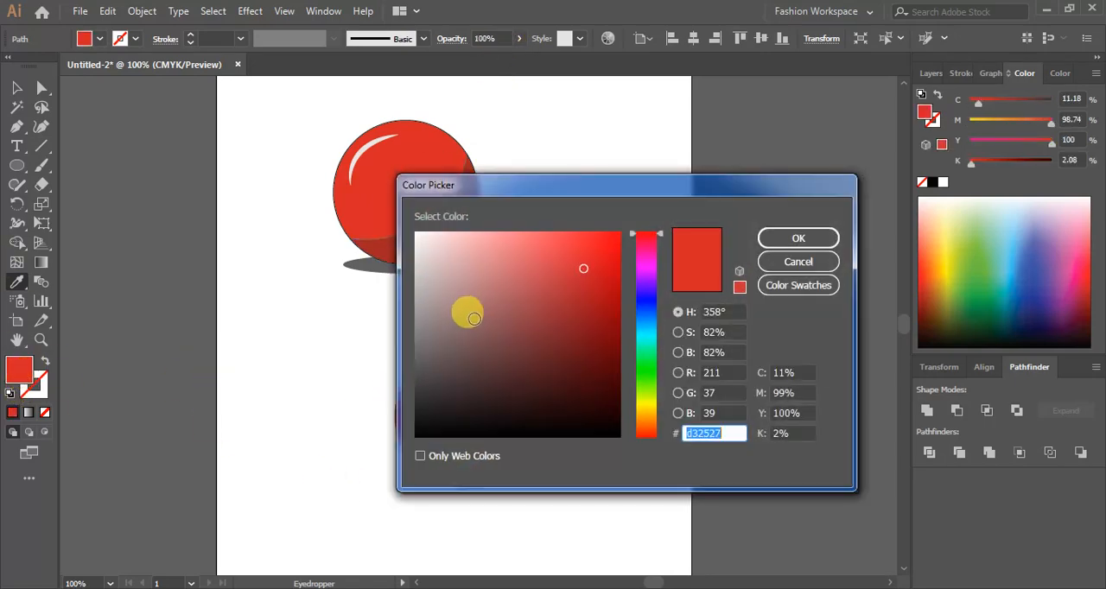
left_click(572, 358)
left_click(800, 241)
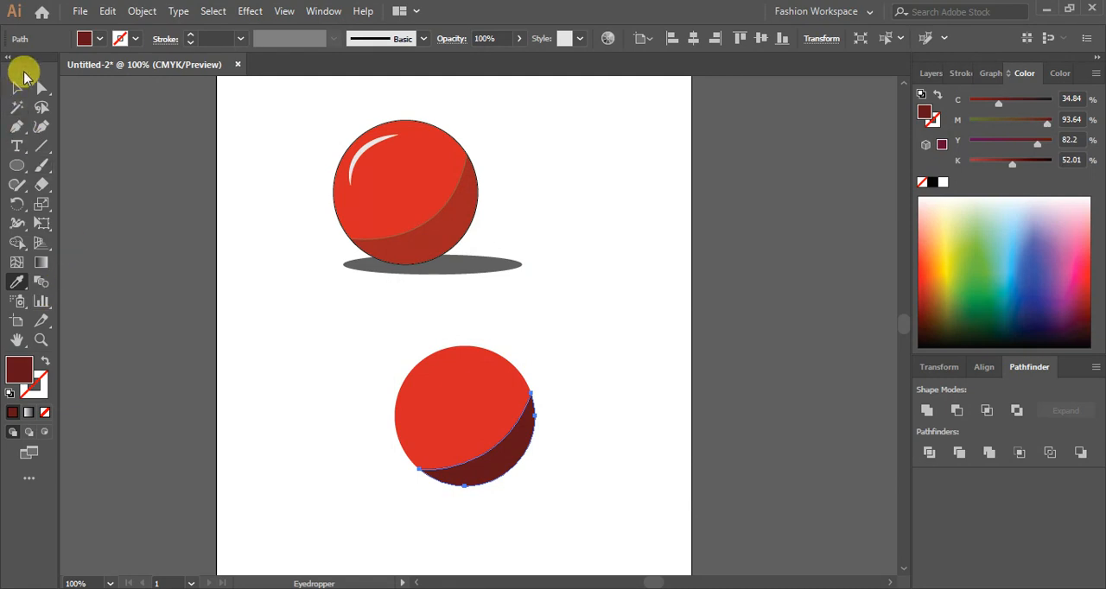
- Set the crescent's opacity to 50%
left_click(16, 87)
left_click(712, 415)
left_click(523, 439)
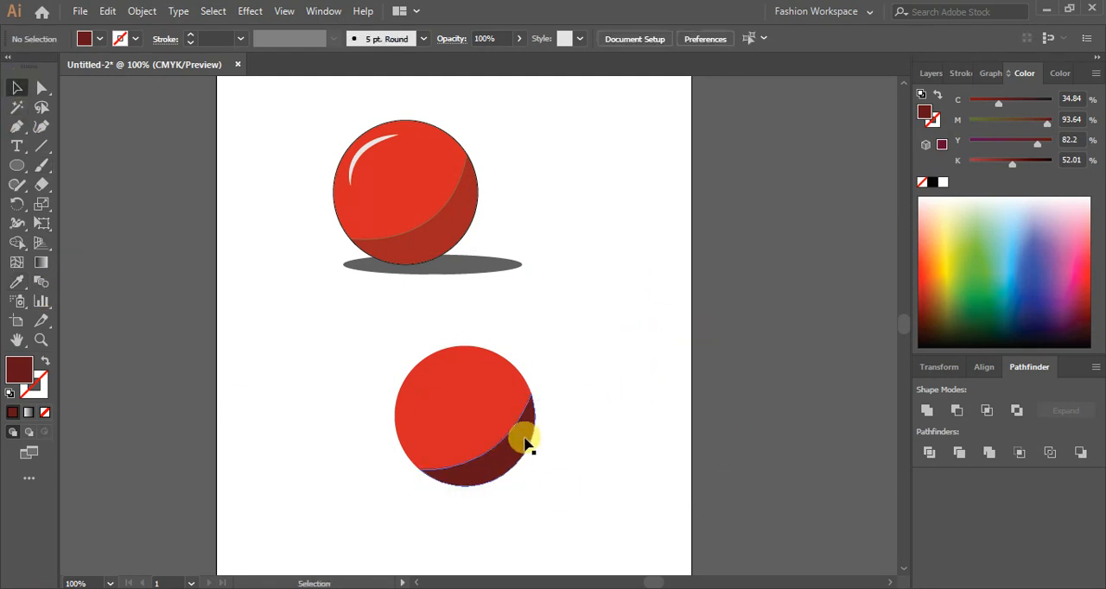
left_click(518, 38)
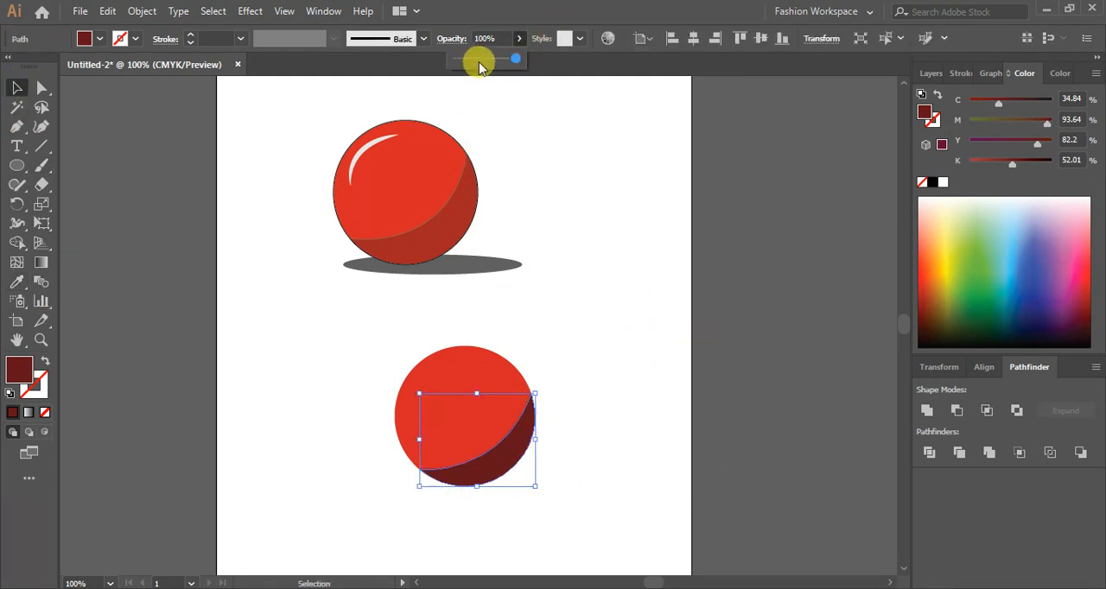
left_click_drag(481, 61, 486, 63)
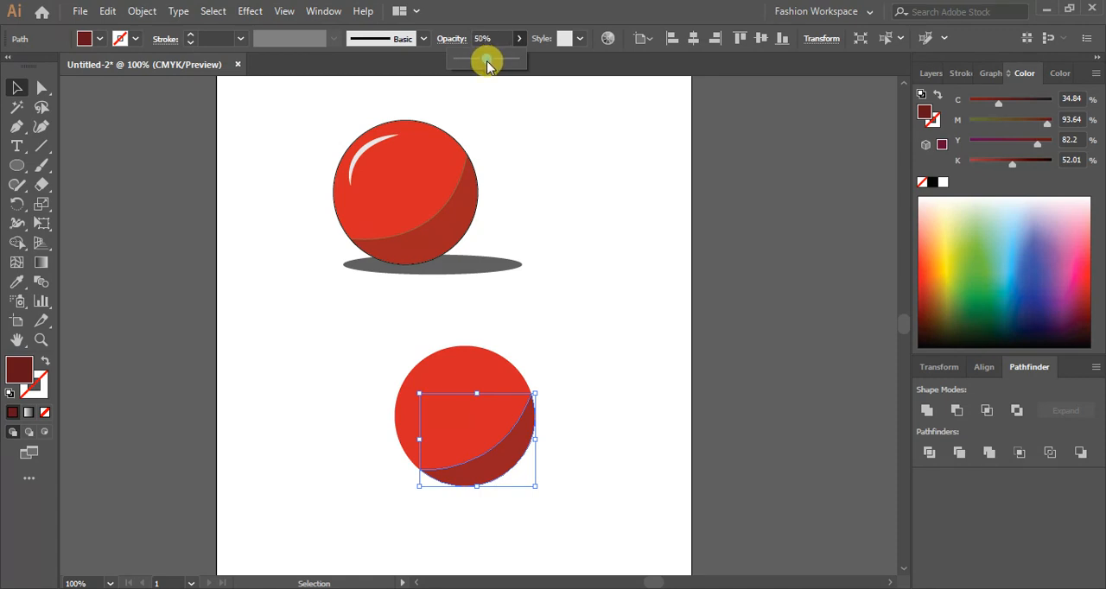
left_click(656, 320)
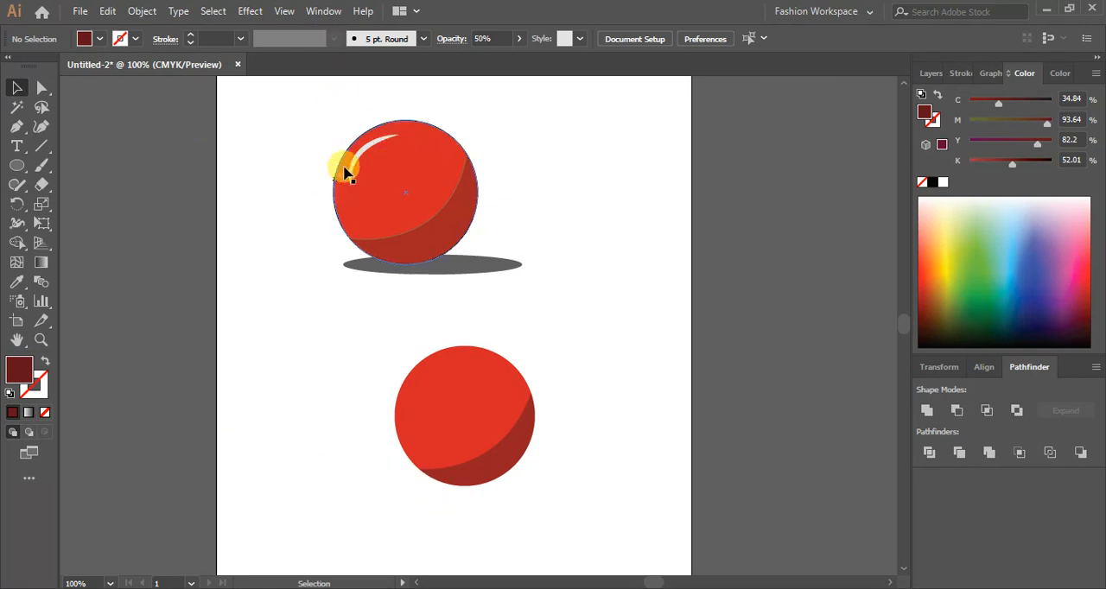
- Draw a curved open path with the Pen tool across the upper-left of the lower ball for the highlight
left_click(18, 129)
left_click(413, 403)
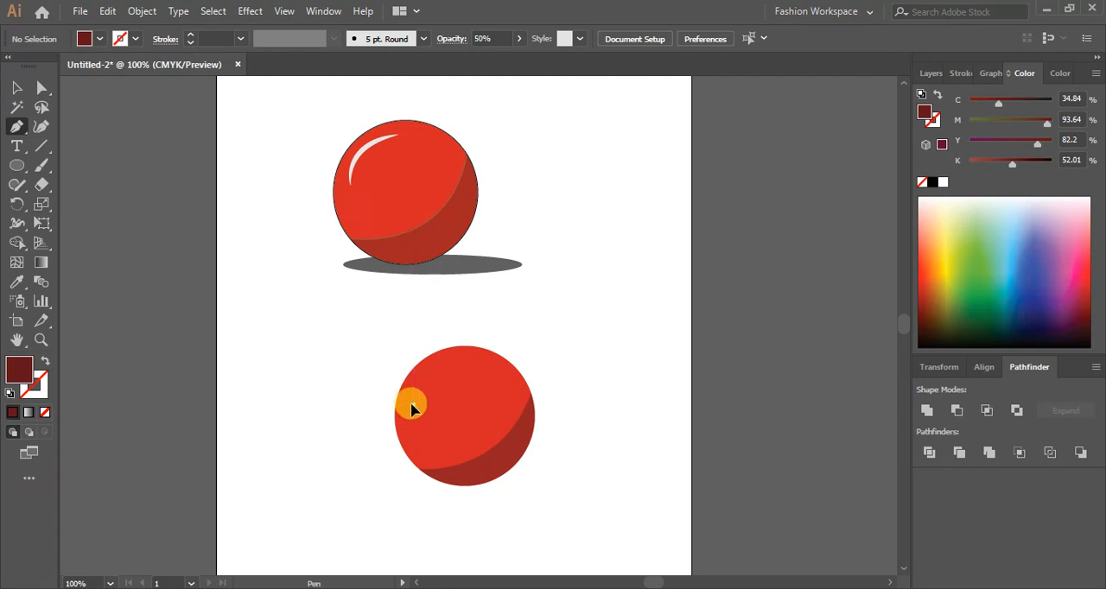
left_click(464, 373)
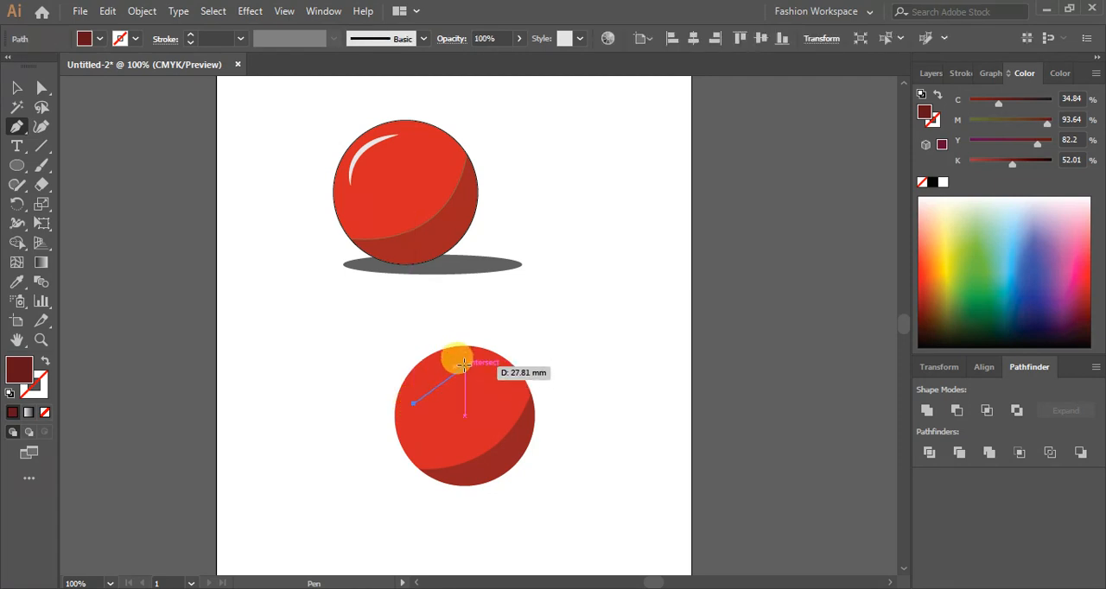
left_click_drag(465, 367, 508, 370)
key("v")
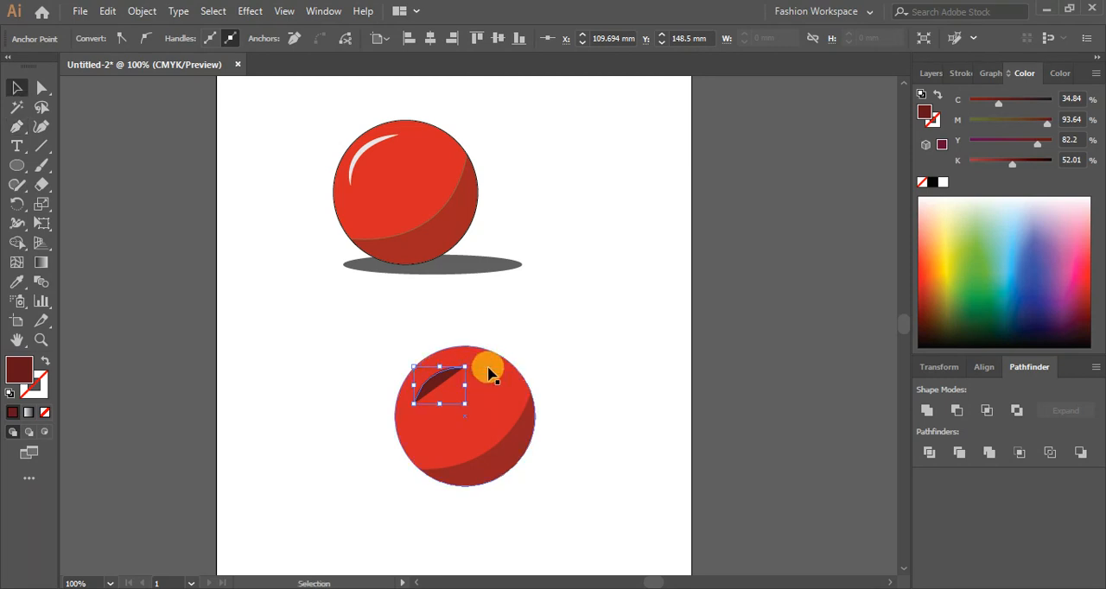
- Remove the highlight path's fill and set its stroke to a very light pinkish white in the Color Picker
left_click(46, 414)
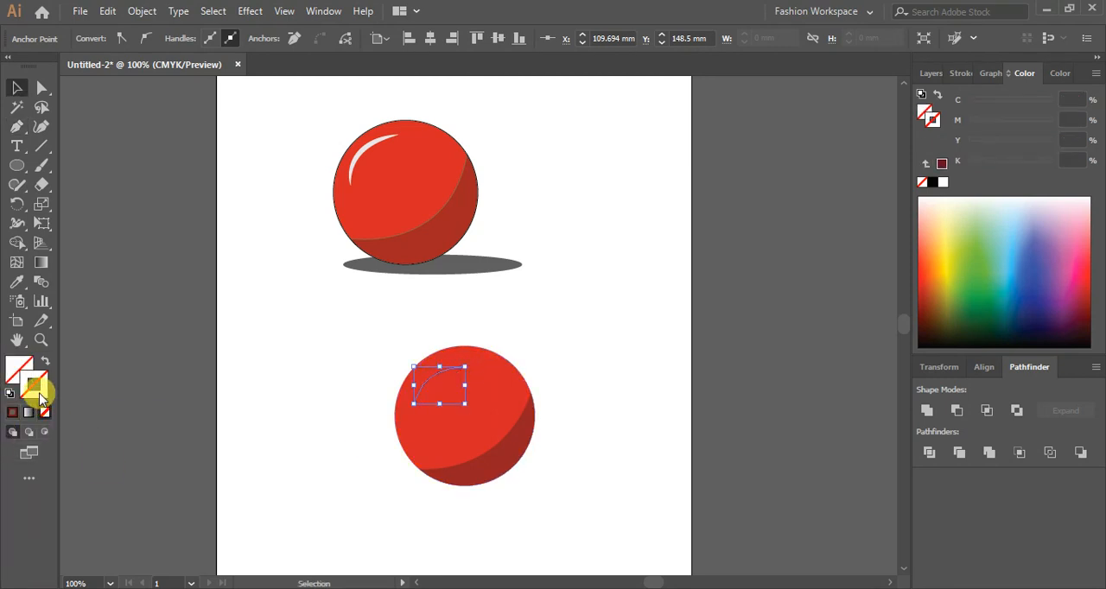
left_click(14, 416)
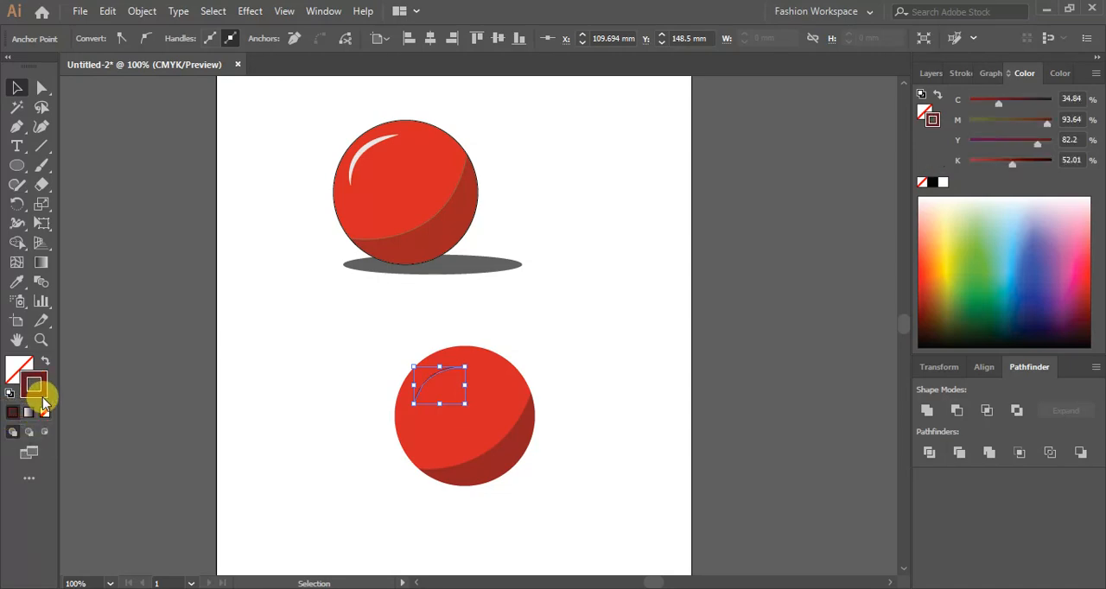
double_click(38, 390)
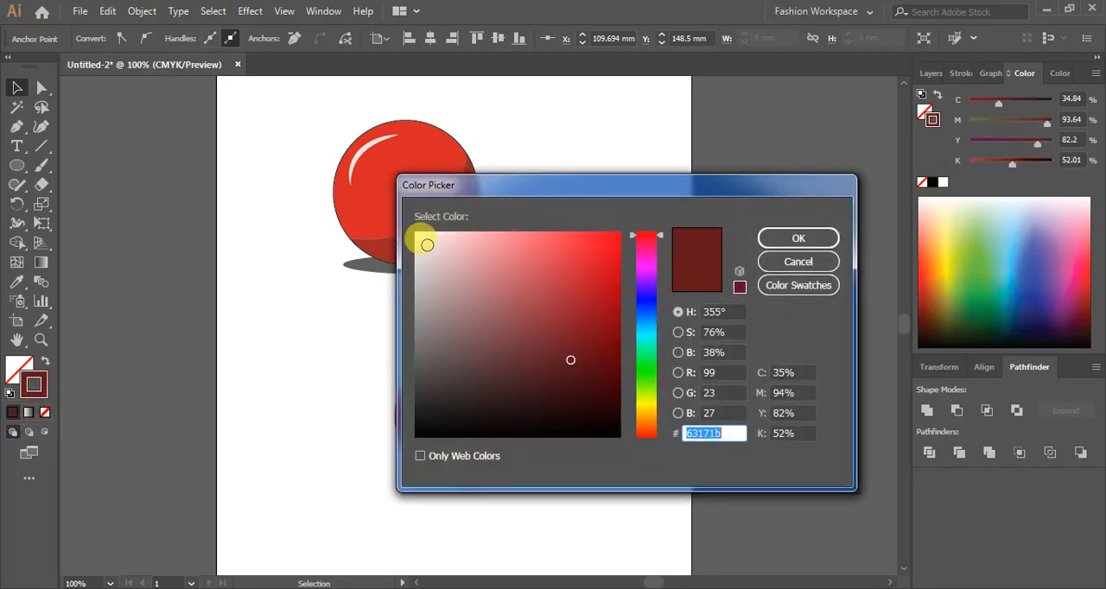
left_click(427, 244)
left_click(808, 239)
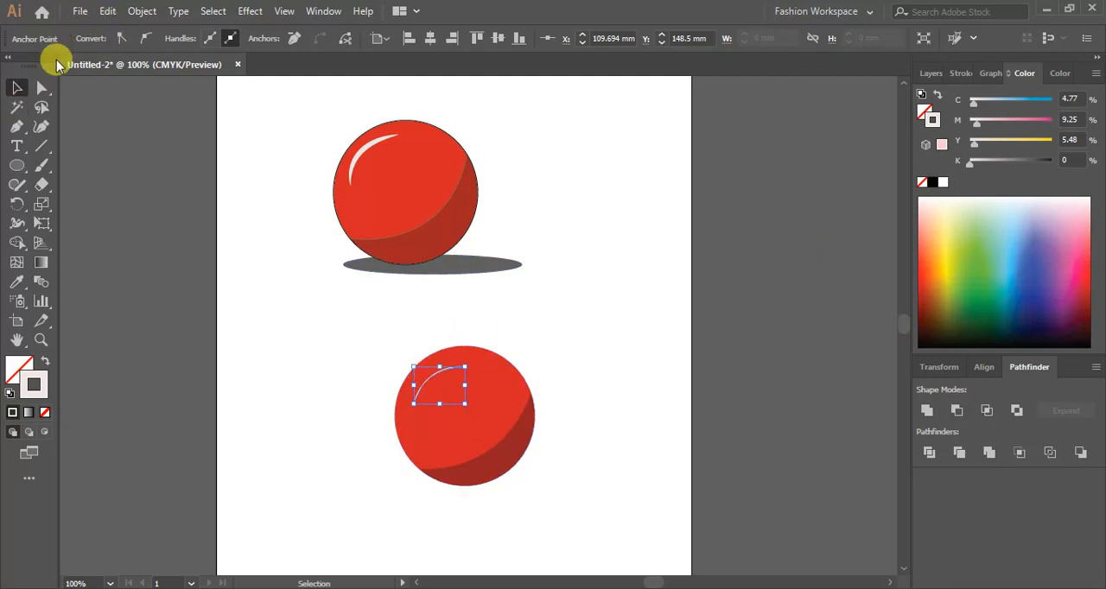
- Give the highlight arc a 6 pt stroke with the Basic brush and Width Profile 1
left_click(414, 276)
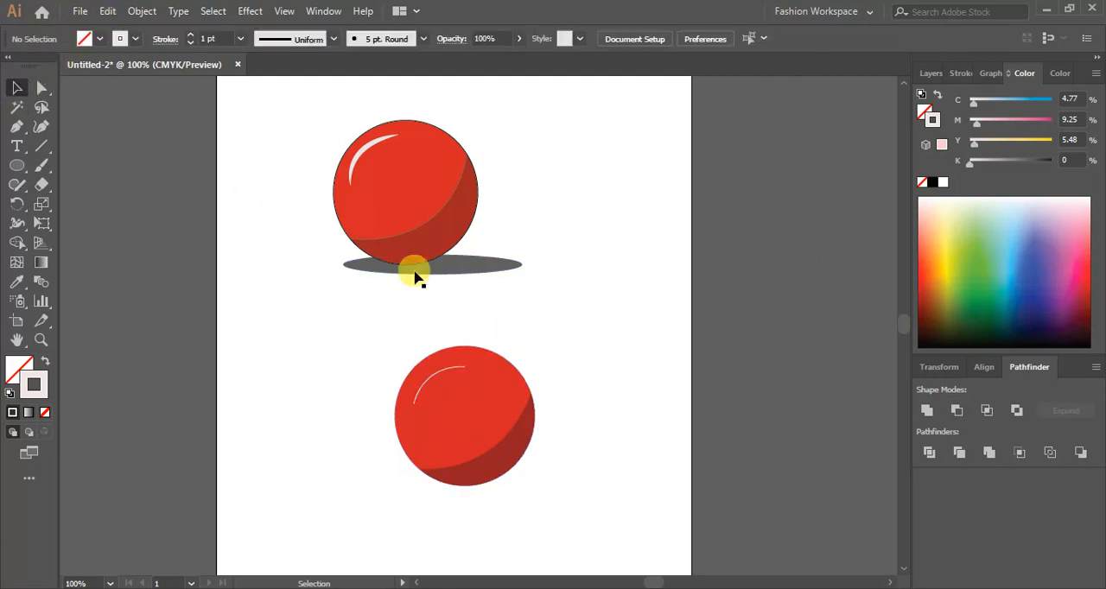
left_click(434, 381)
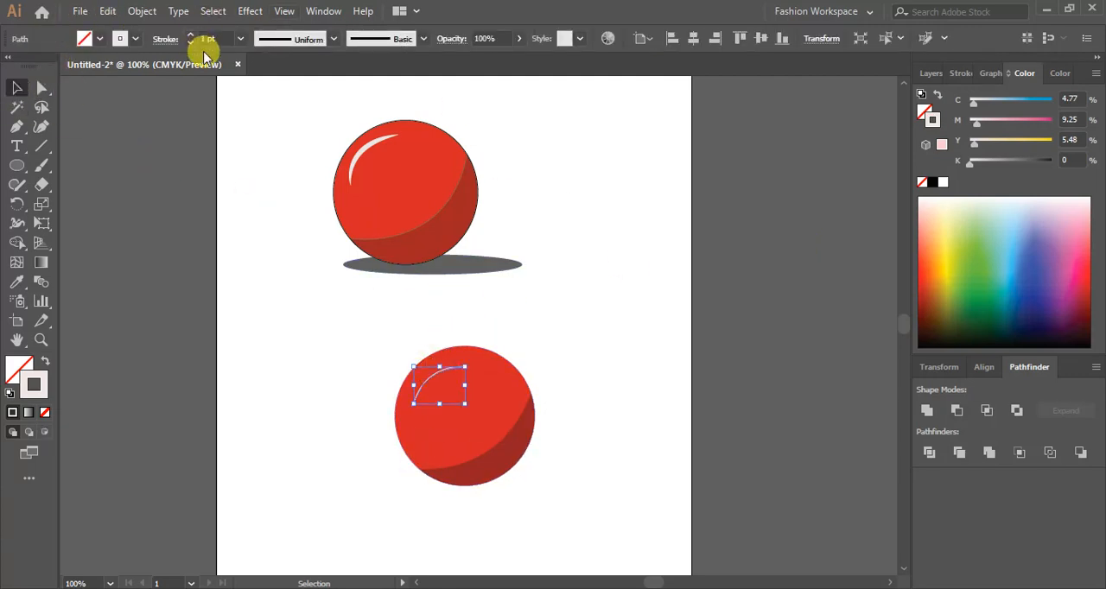
left_click(333, 41)
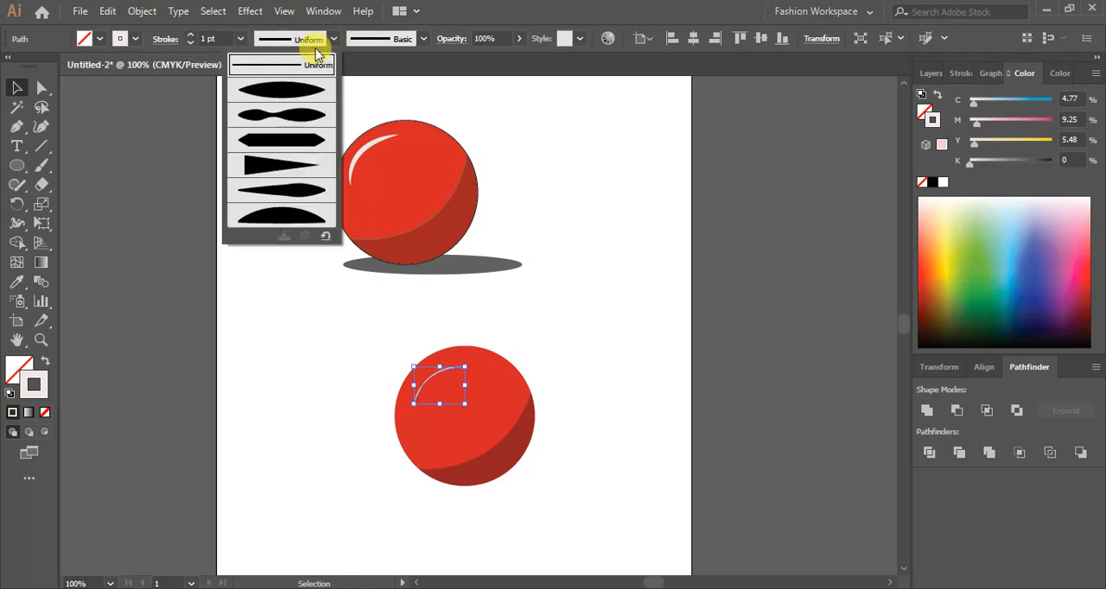
left_click(283, 92)
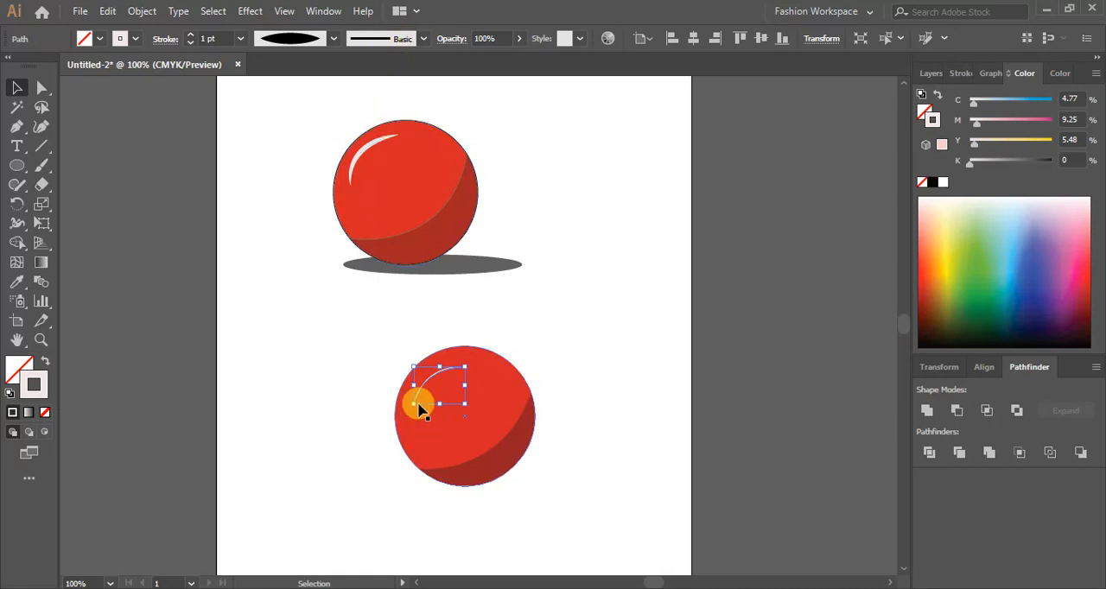
left_click(423, 39)
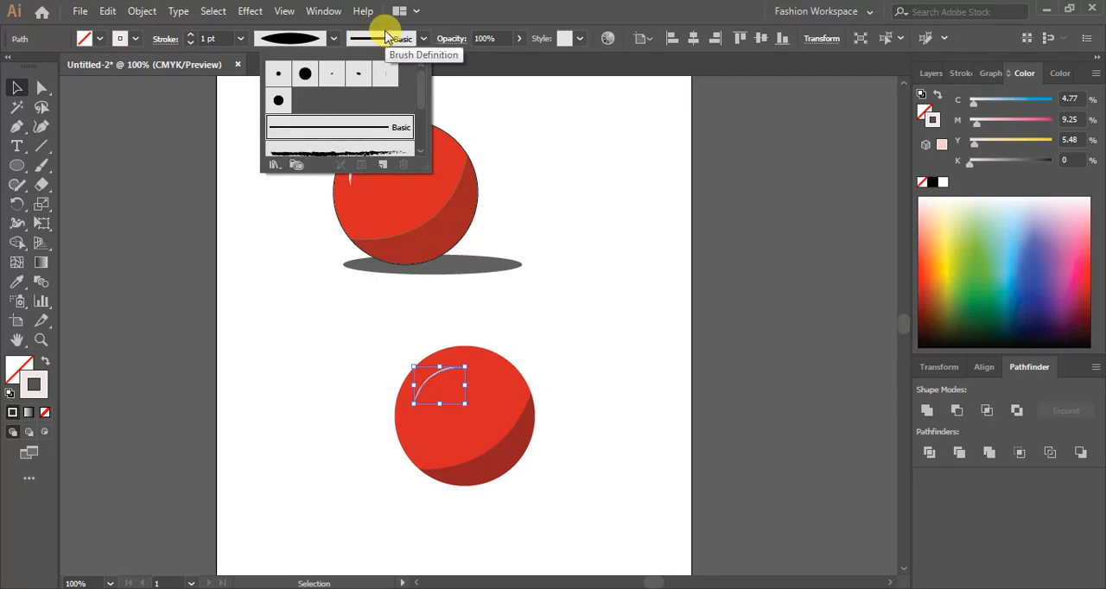
left_click(279, 100)
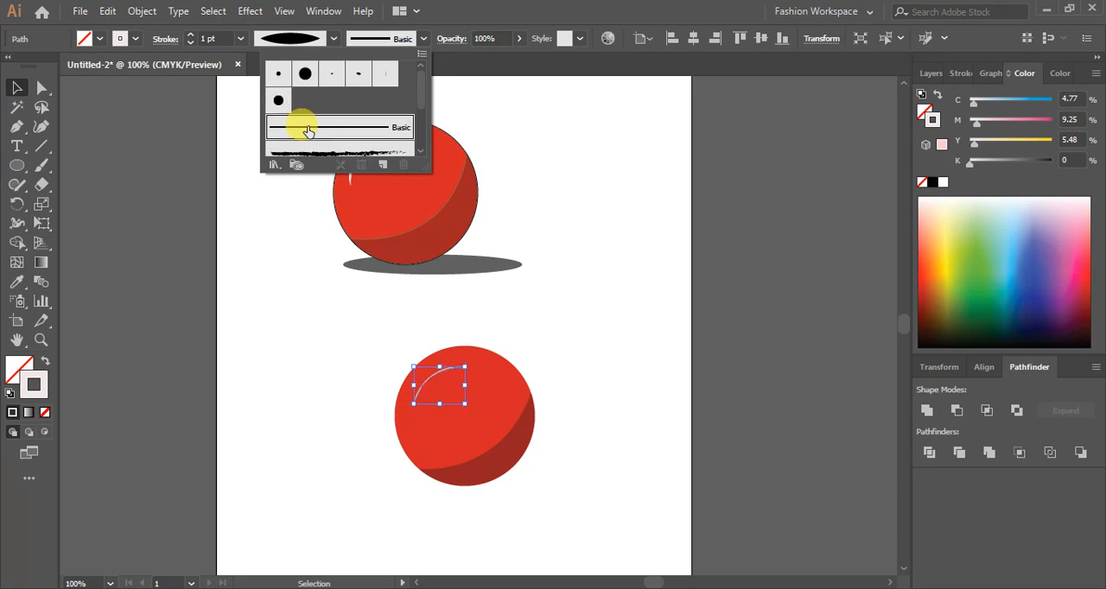
left_click(217, 44)
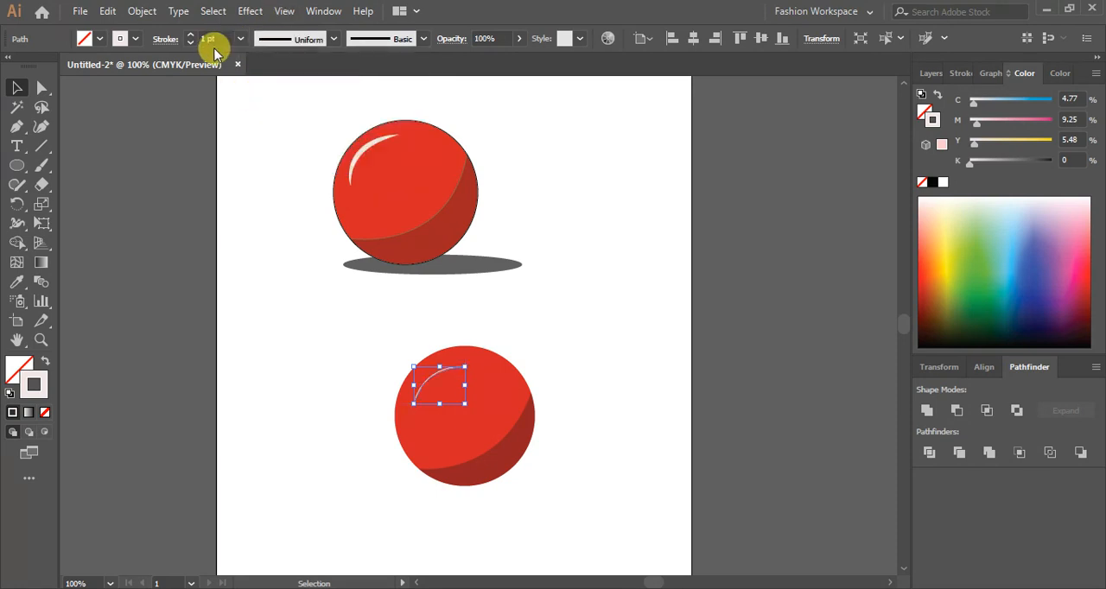
left_click(191, 41)
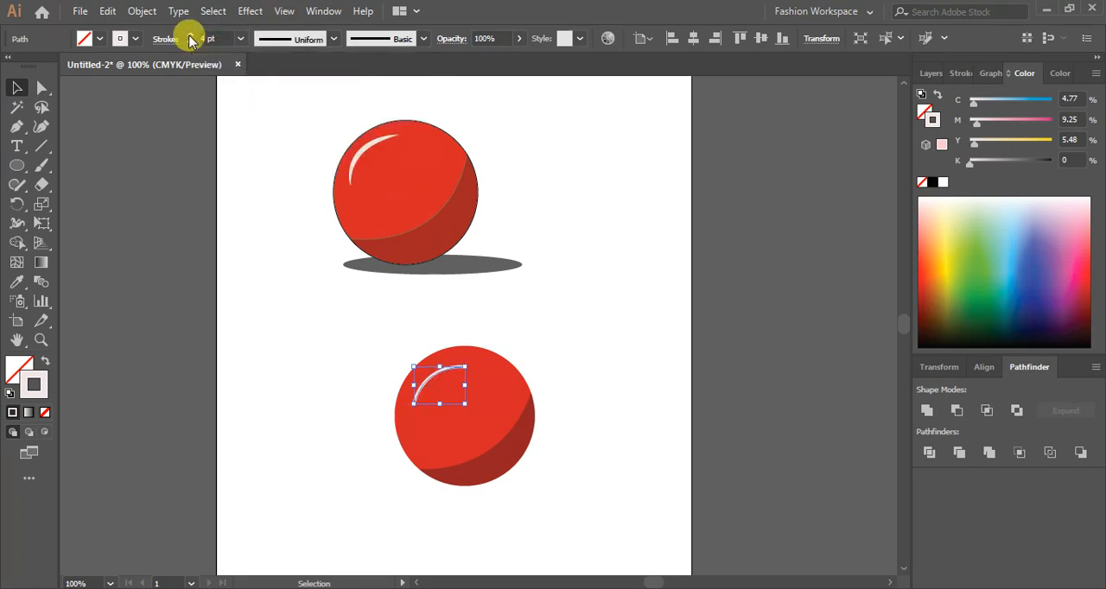
left_click(332, 40)
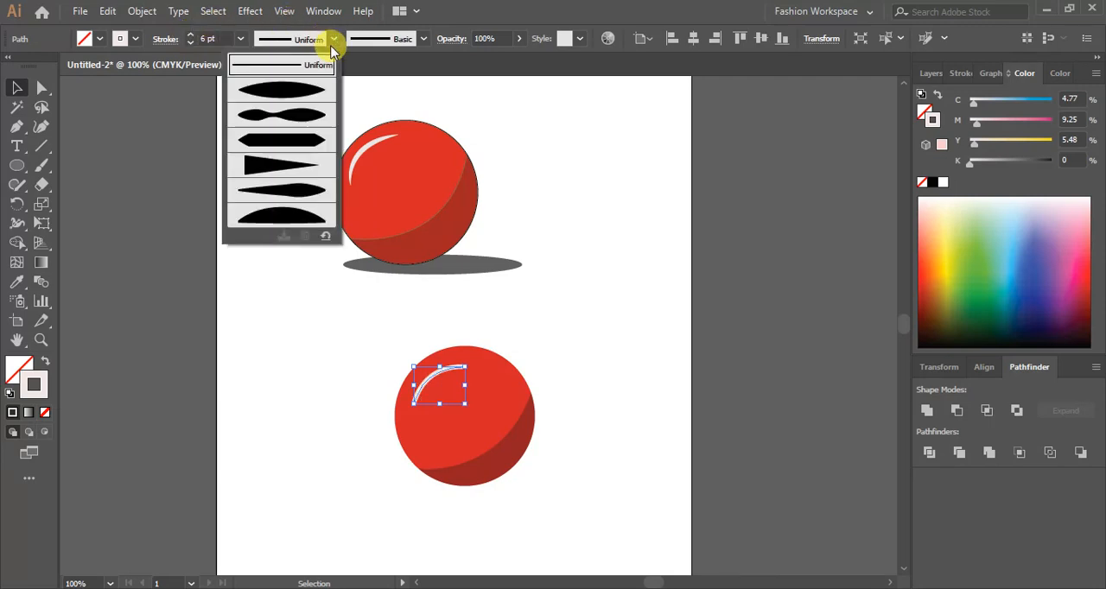
left_click(300, 87)
- Draw a flat ellipse below the lower ball with no stroke and a near-black 0c0c0c fill
left_click(178, 187)
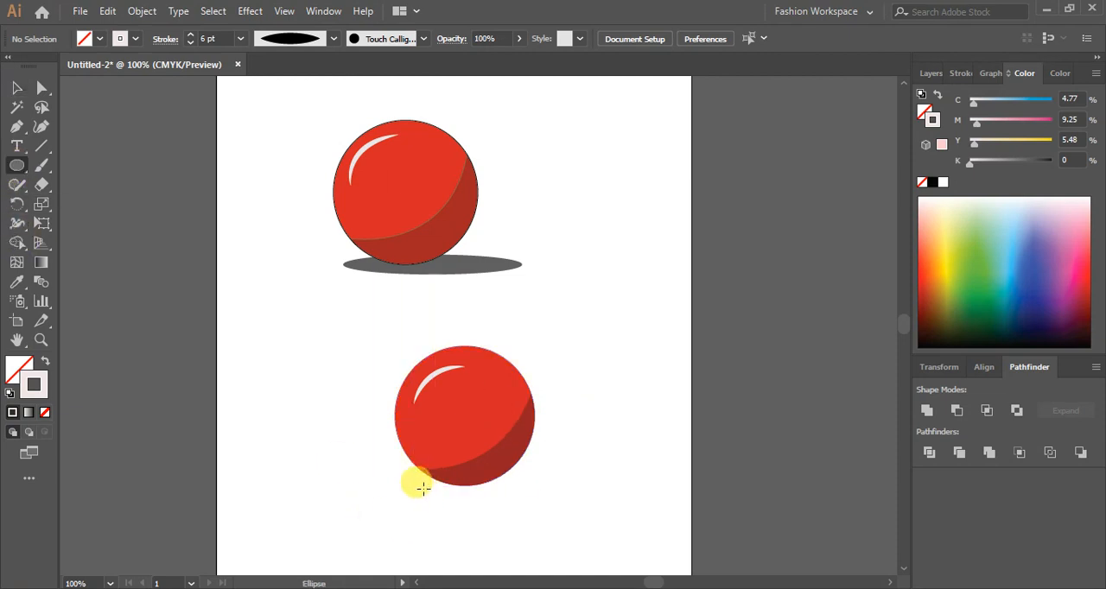
mouse_move(424, 488)
left_mouse_down()
mouse_move(602, 513)
mouse_move(569, 507)
left_mouse_up()
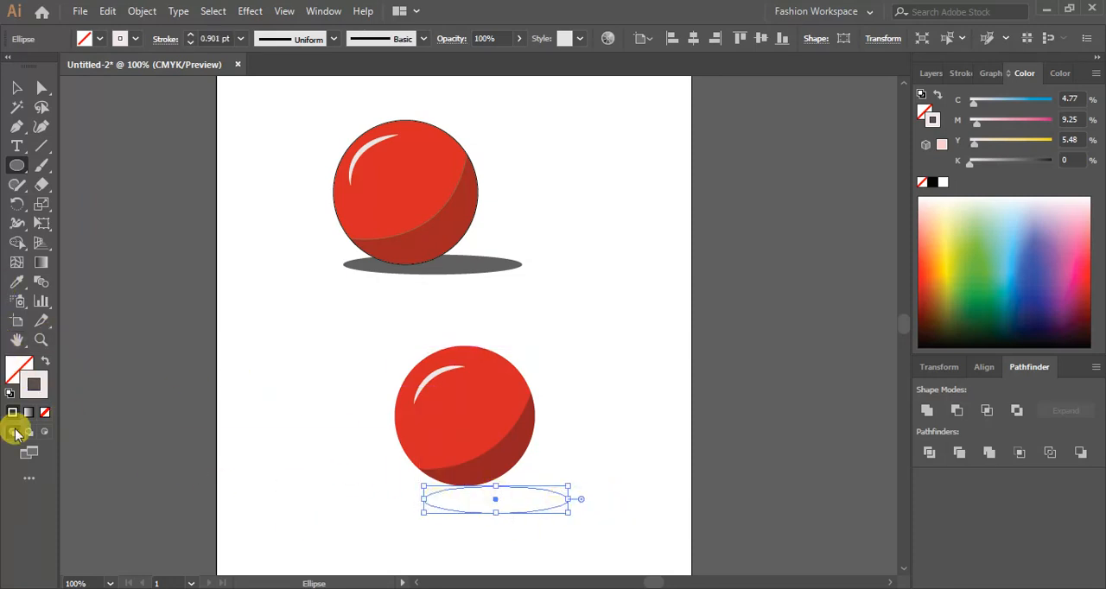
left_click(44, 413)
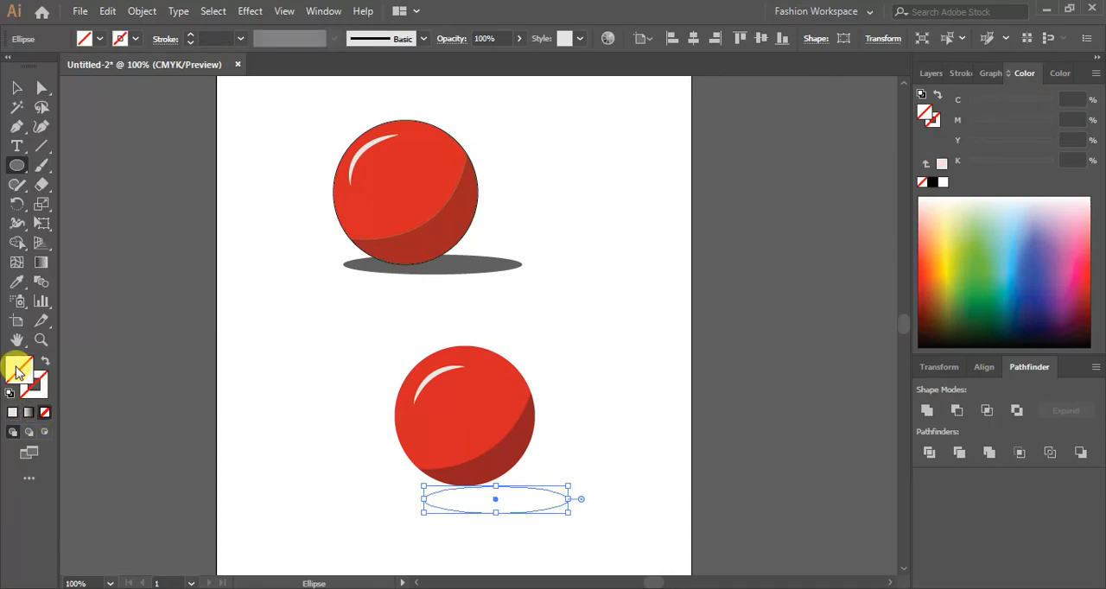
left_click(13, 413)
double_click(31, 371)
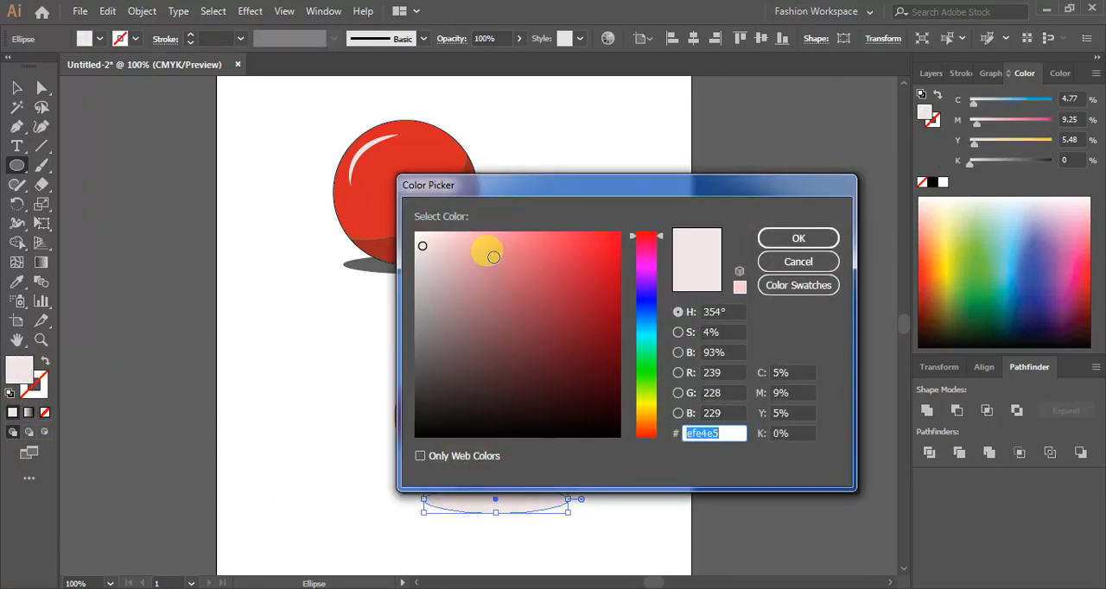
left_click(415, 407)
left_click_drag(414, 406, 420, 428)
left_click(812, 238)
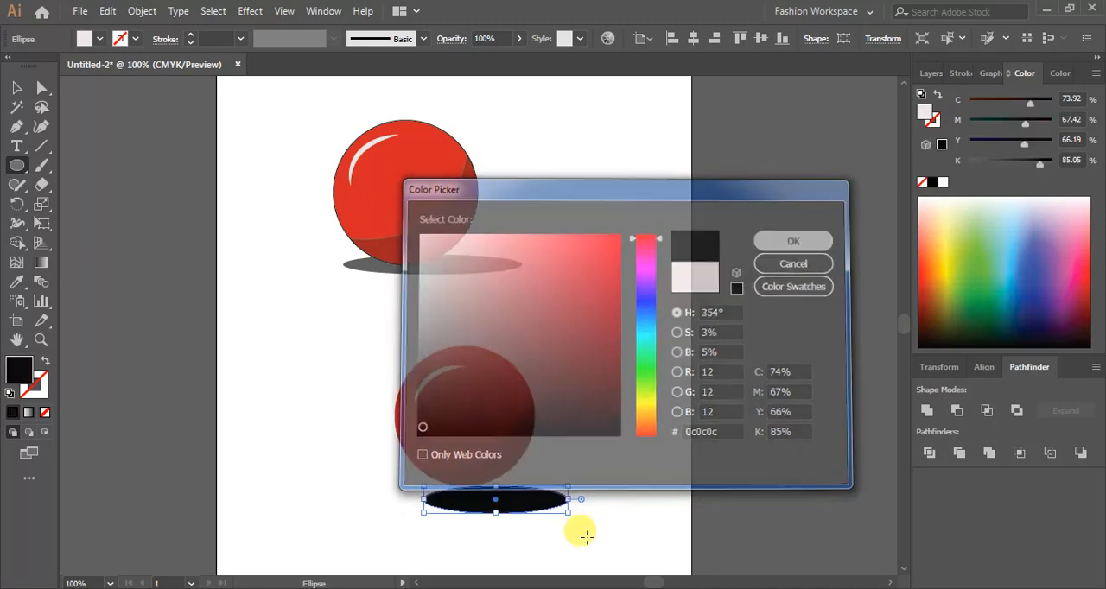
- Move the ellipse up under the ball and send it to the back
left_click(17, 88)
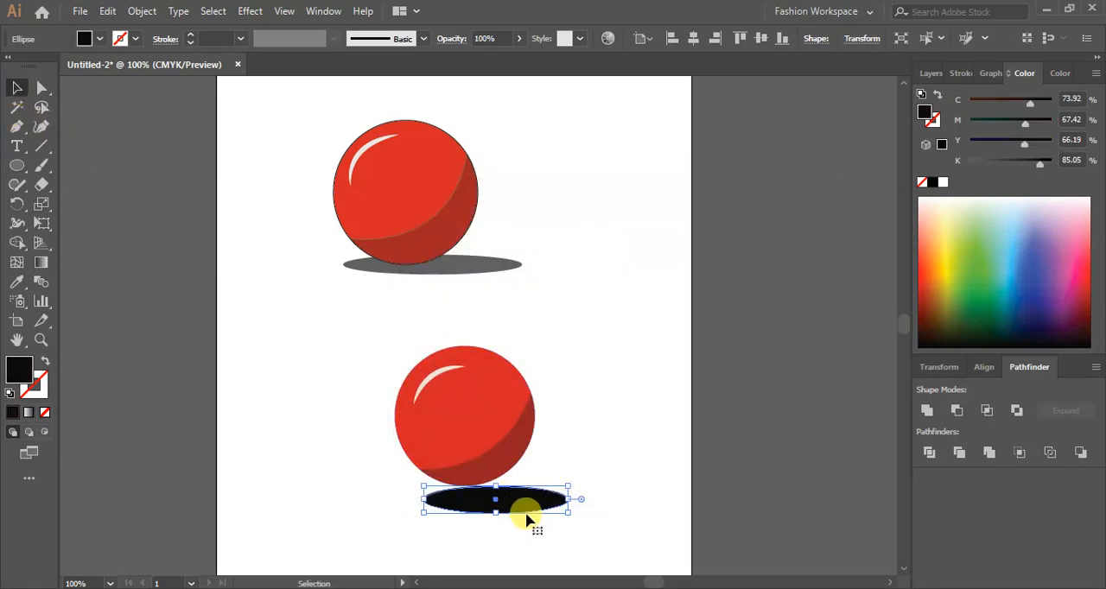
mouse_move(525, 506)
left_mouse_down()
mouse_move(515, 492)
mouse_move(539, 494)
left_mouse_up()
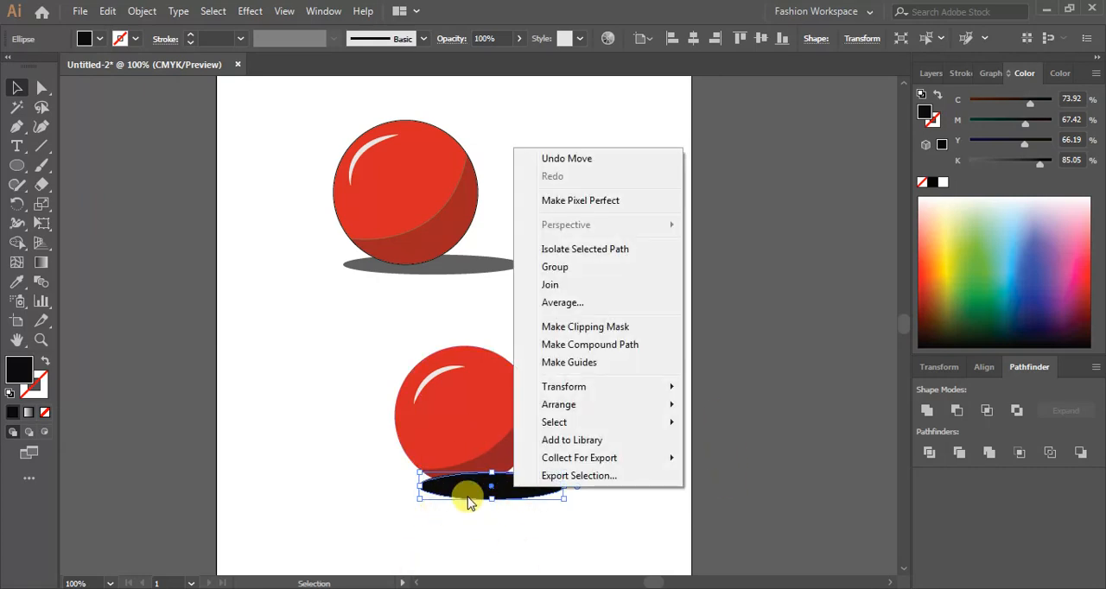
mouse_move(643, 404)
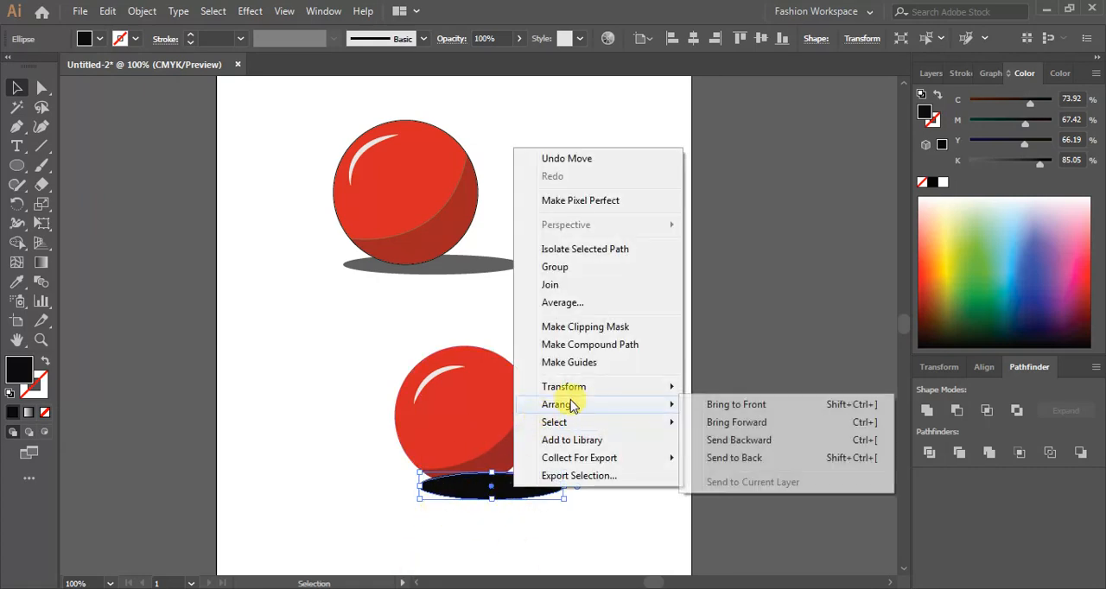
left_click(733, 458)
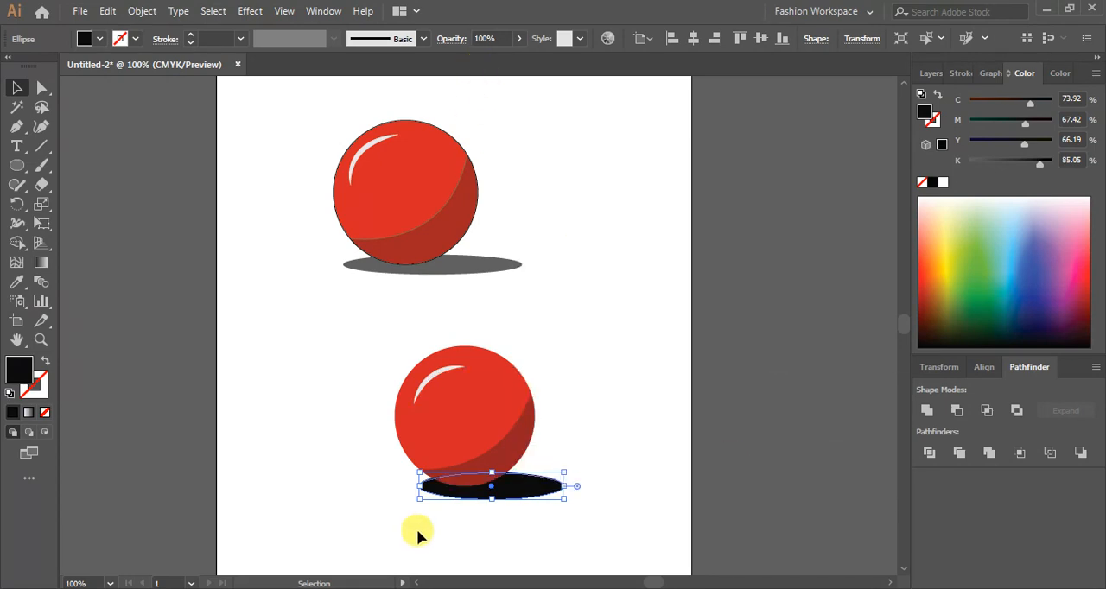
- Set the shadow ellipse's opacity to 70% and deselect it
left_click(18, 369)
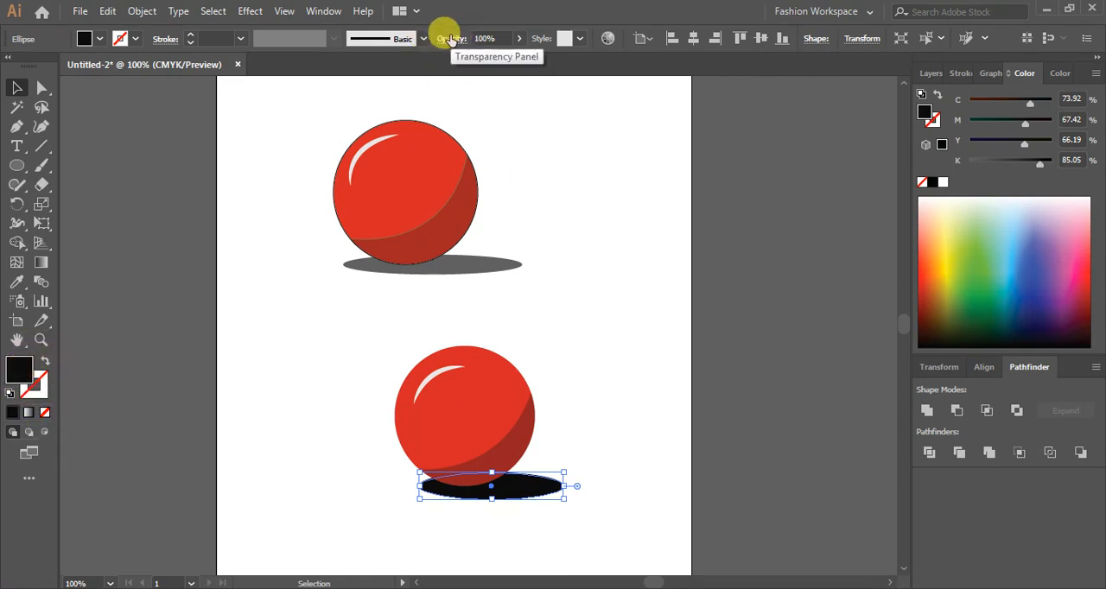
left_click(517, 38)
left_click(501, 59)
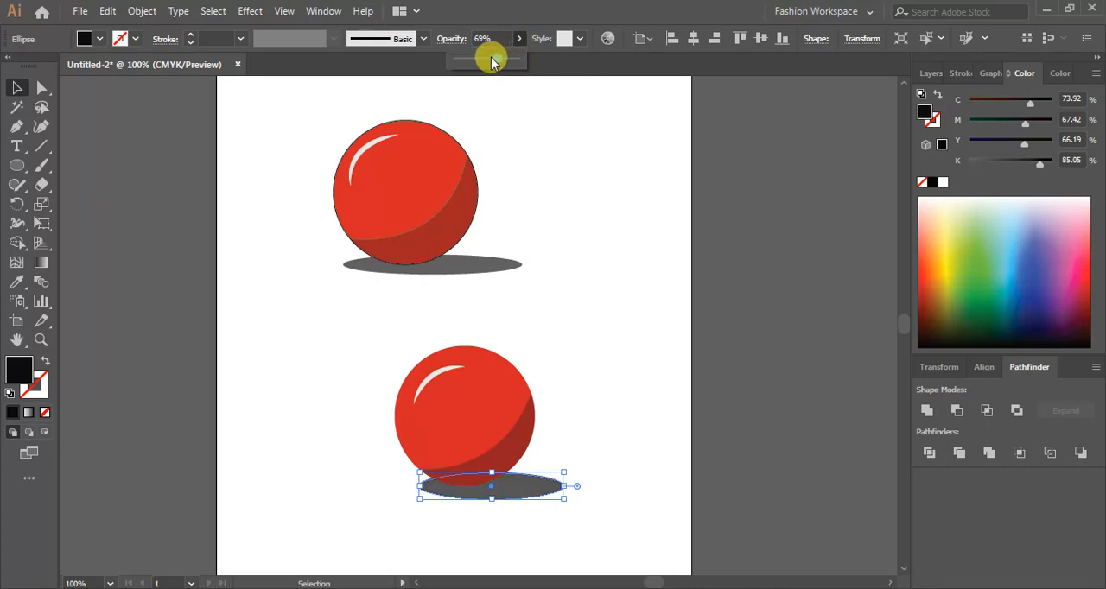
left_click_drag(493, 58, 497, 59)
left_click(662, 287)
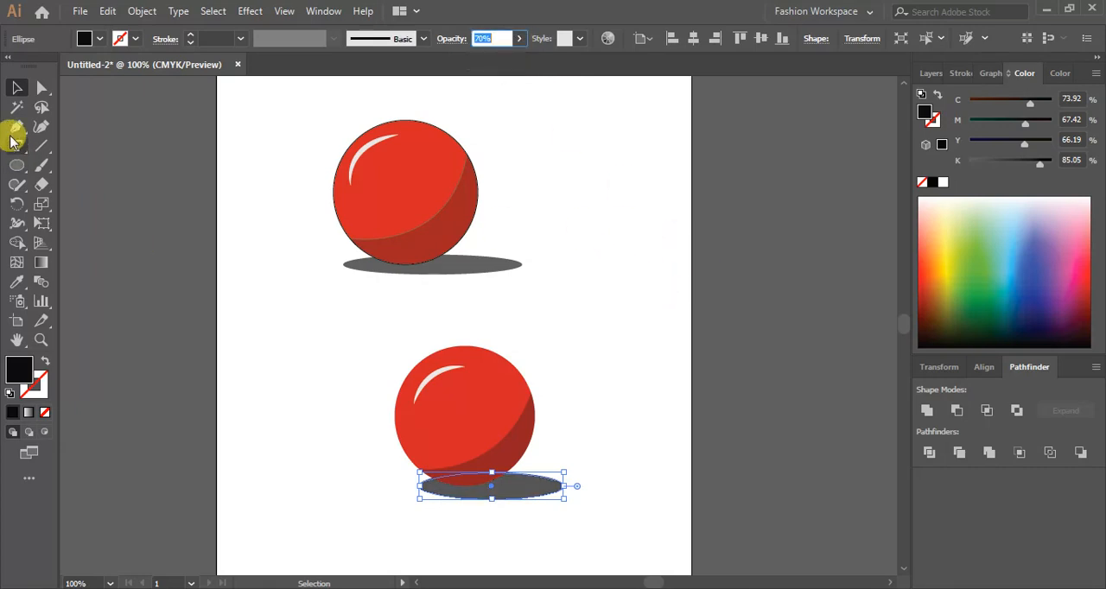
left_click(19, 87)
left_click(279, 304)
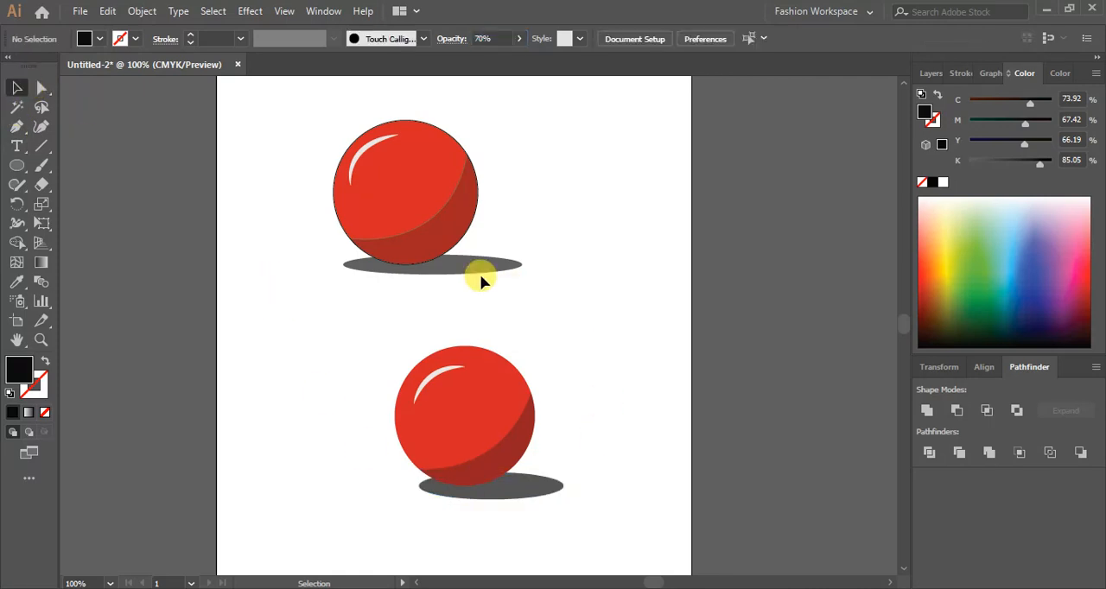